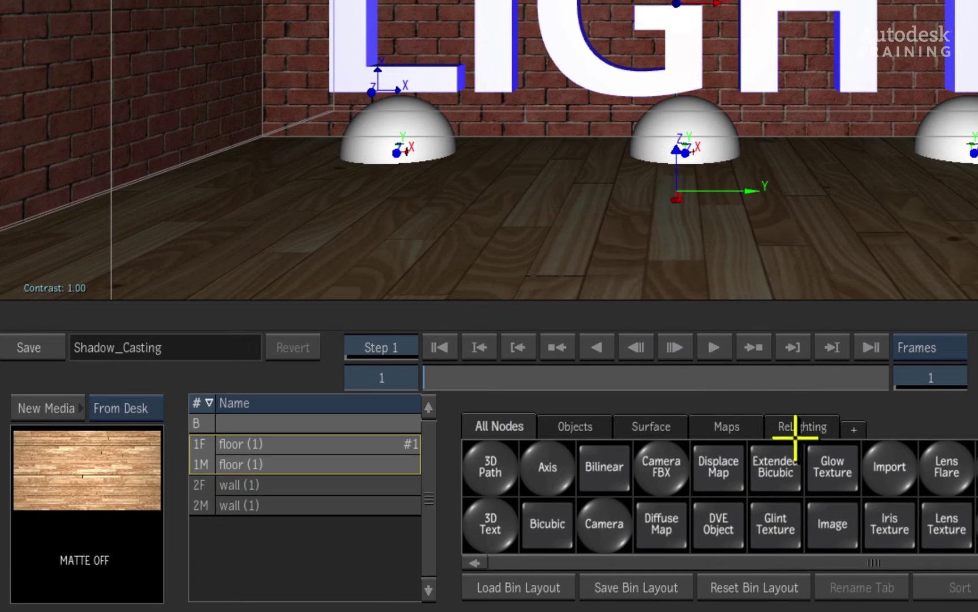
Step: Add a Light from the ReLighting node bin and drag the new light2 from the I onto the G
left_click(801, 426)
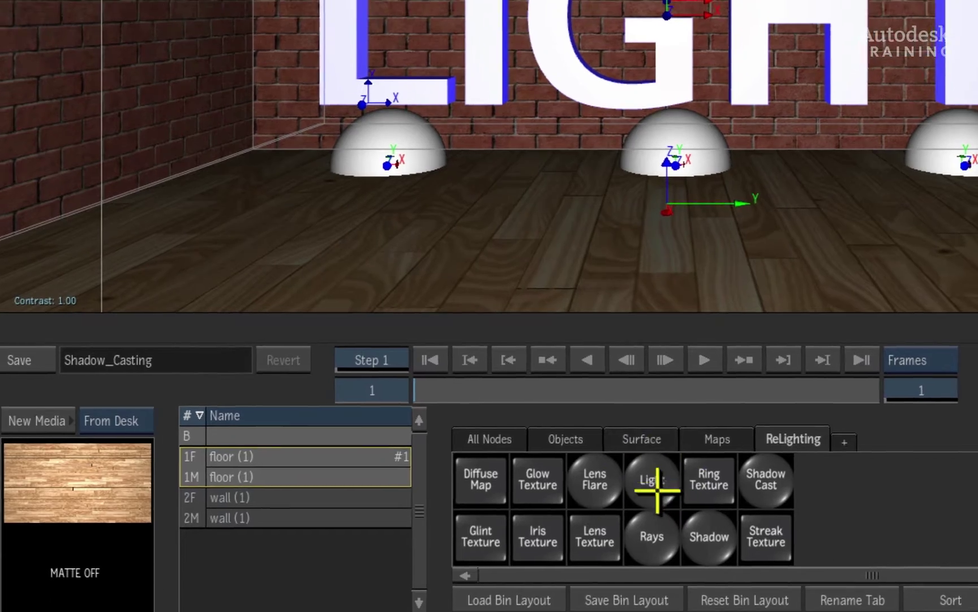
left_click(655, 488)
left_click_drag(708, 3, 528, 88)
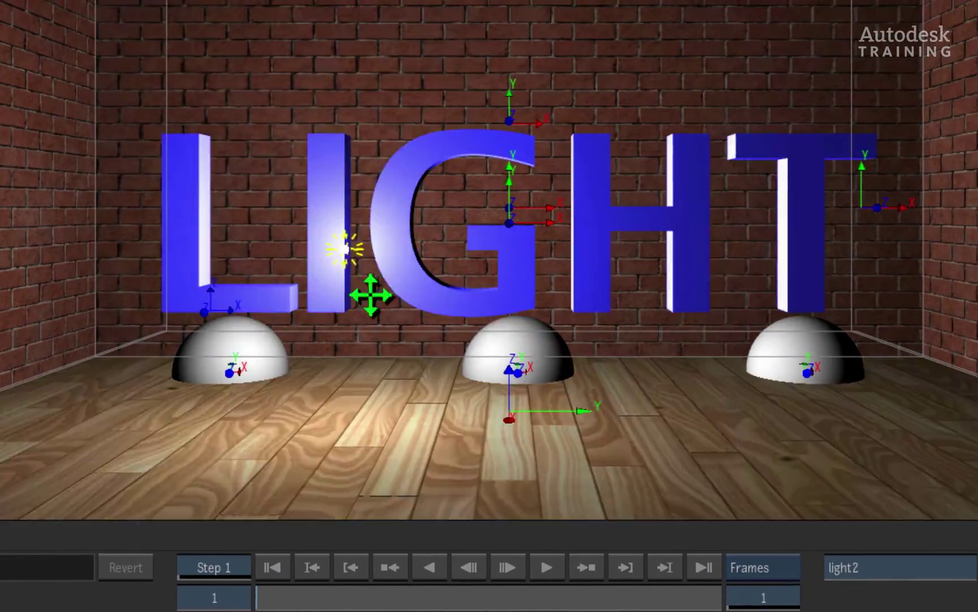
left_click_drag(371, 294, 520, 227)
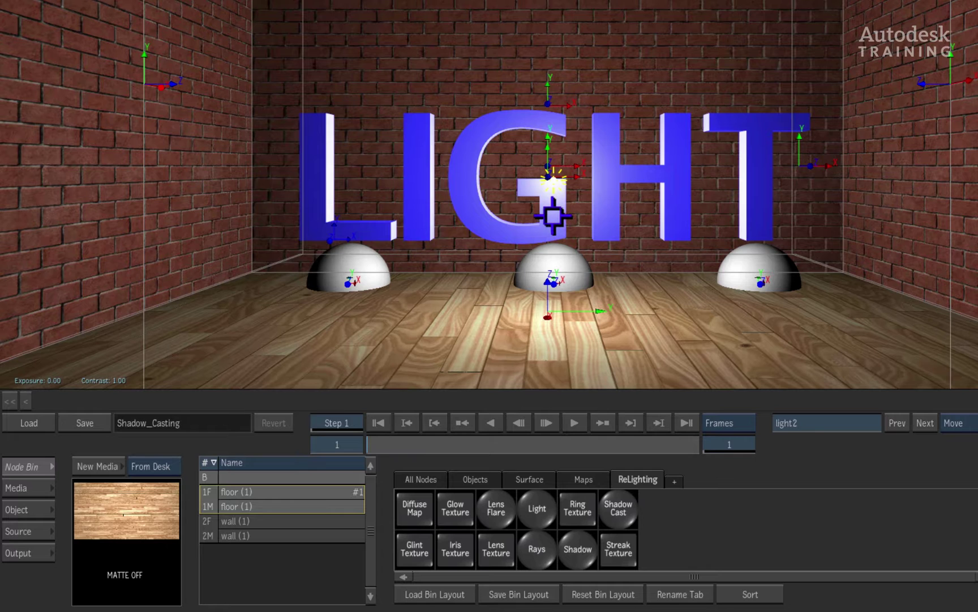
Step: Select light2, trial its Intensity, and bring it forward to Z 685 with a 70° spread
left_click(555, 182)
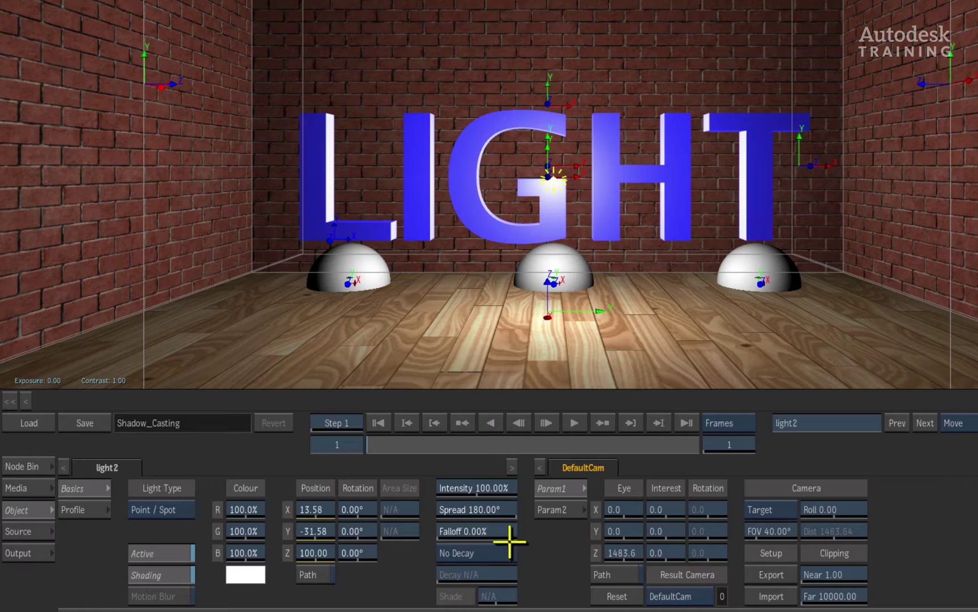
left_click_drag(488, 486, 445, 497)
left_click_drag(312, 551, 489, 533)
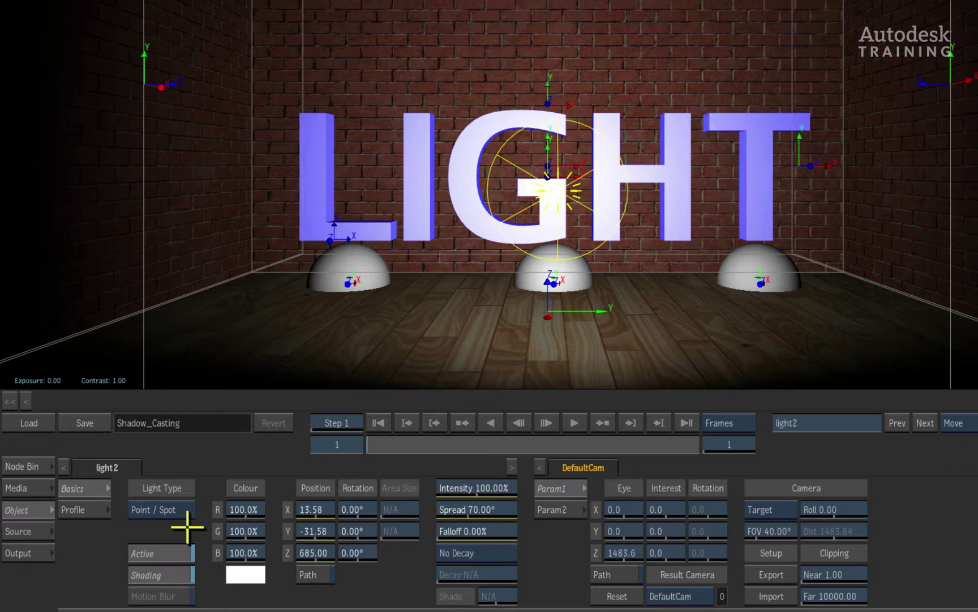
Step: Try light2 as a Directional light rotated toward the left wall, then switch it to Ambient
left_click(183, 511)
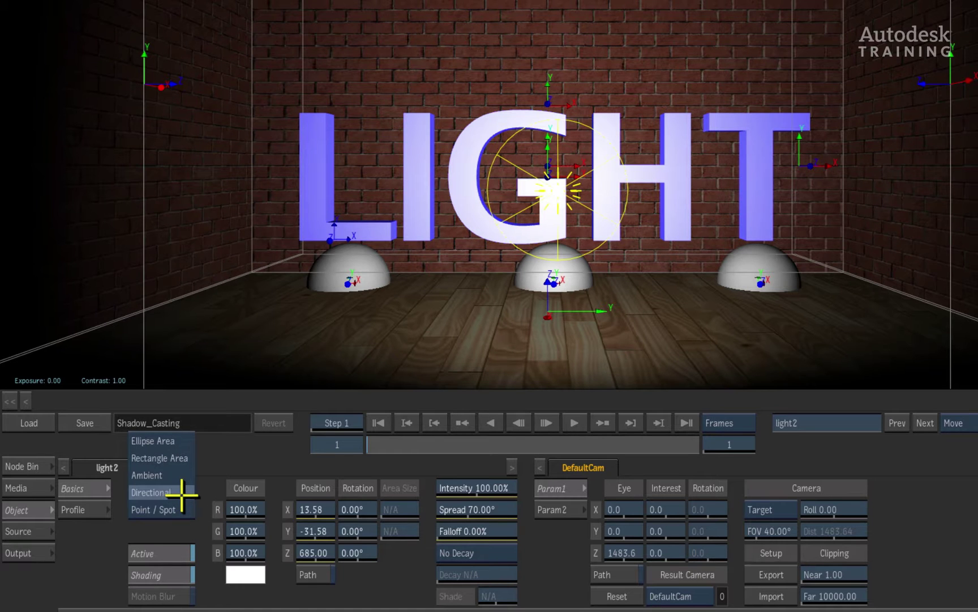
left_click(179, 493)
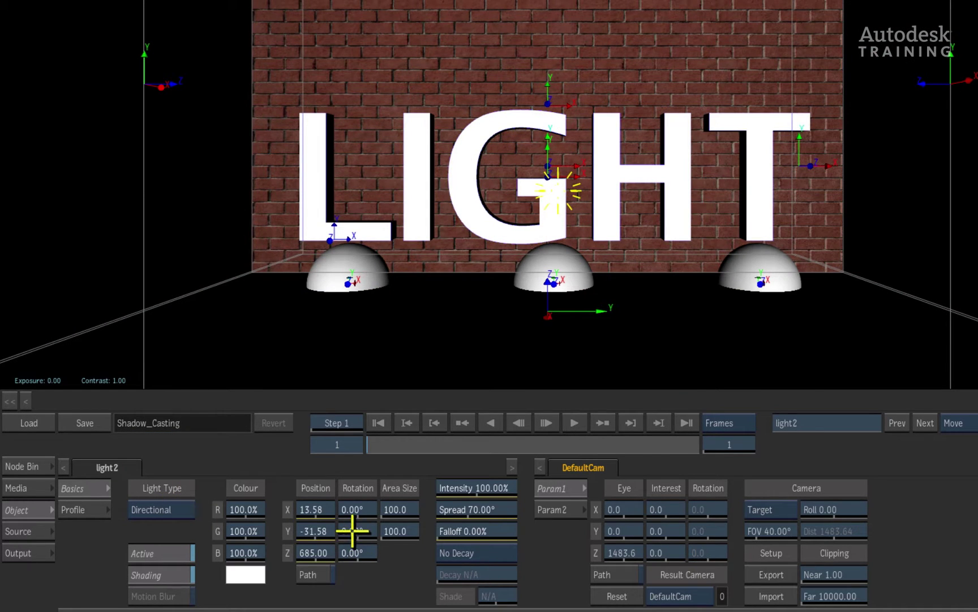
mouse_move(349, 529)
left_mouse_down()
mouse_move(395, 518)
mouse_move(321, 527)
mouse_move(406, 515)
mouse_move(351, 537)
left_mouse_up()
left_click(180, 508)
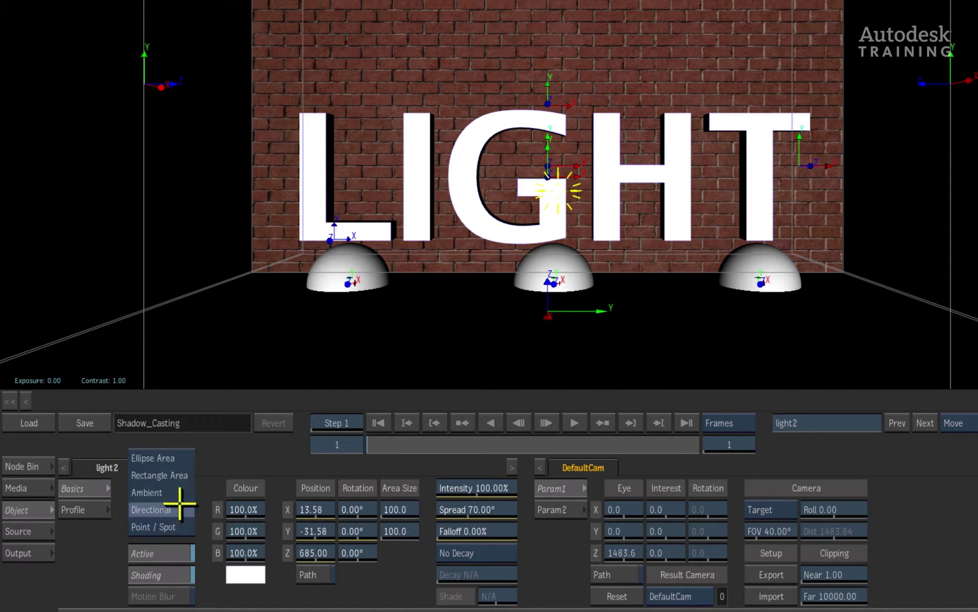
left_click(177, 492)
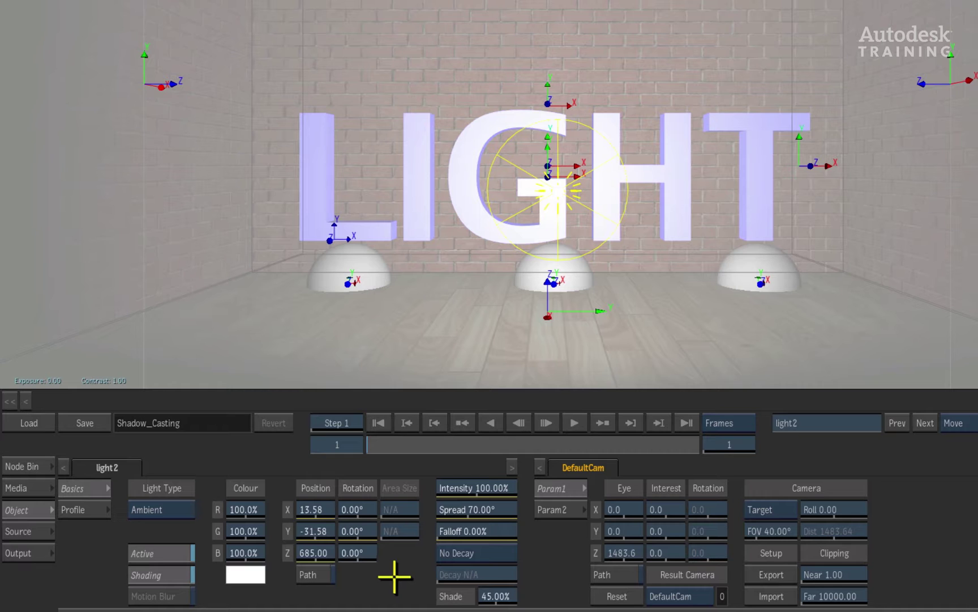
Step: Add a second test light, light3, and move it to the top of the room
left_click(22, 465)
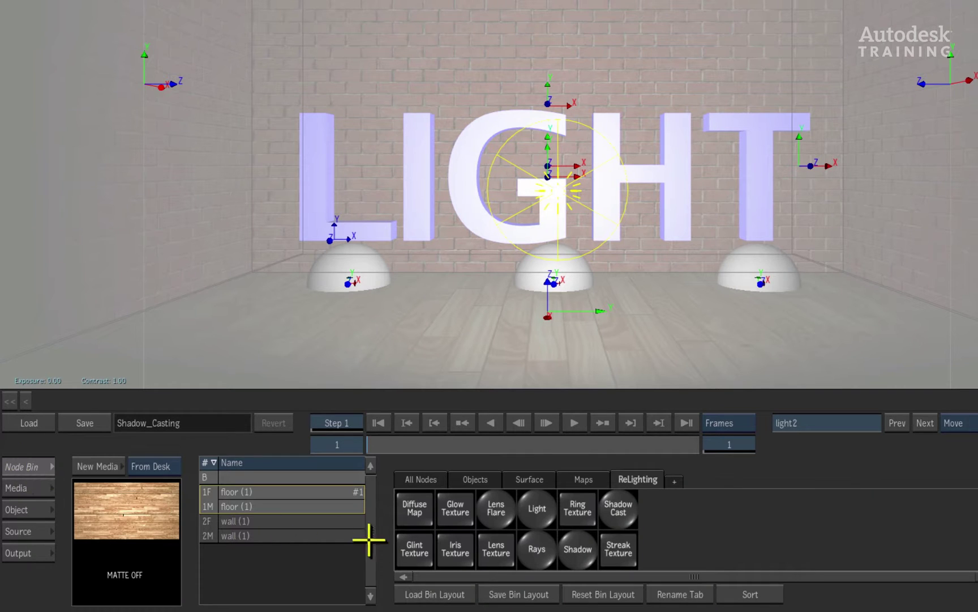
left_click(536, 500)
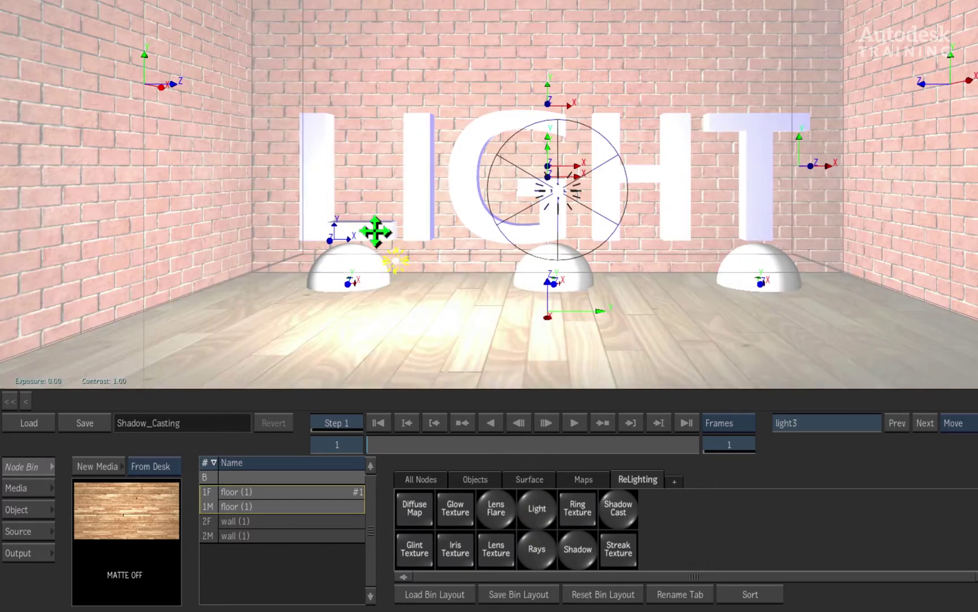
mouse_move(623, 6)
left_mouse_down()
mouse_move(402, 100)
mouse_move(447, 5)
mouse_move(518, 74)
mouse_move(385, 15)
left_mouse_up()
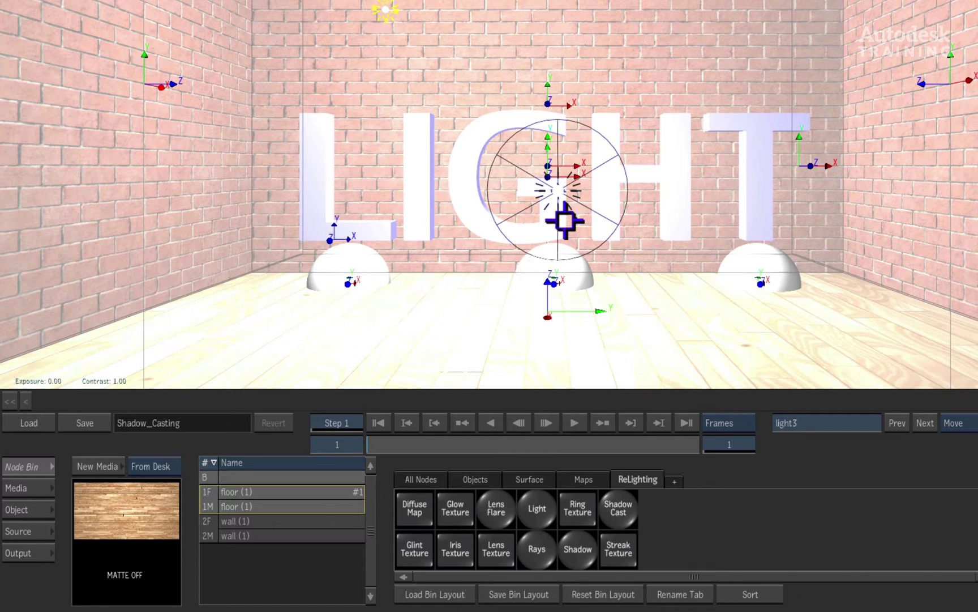
Step: Dim light2's Intensity to -29% as a trial, then reset it to 100%
left_click(578, 198)
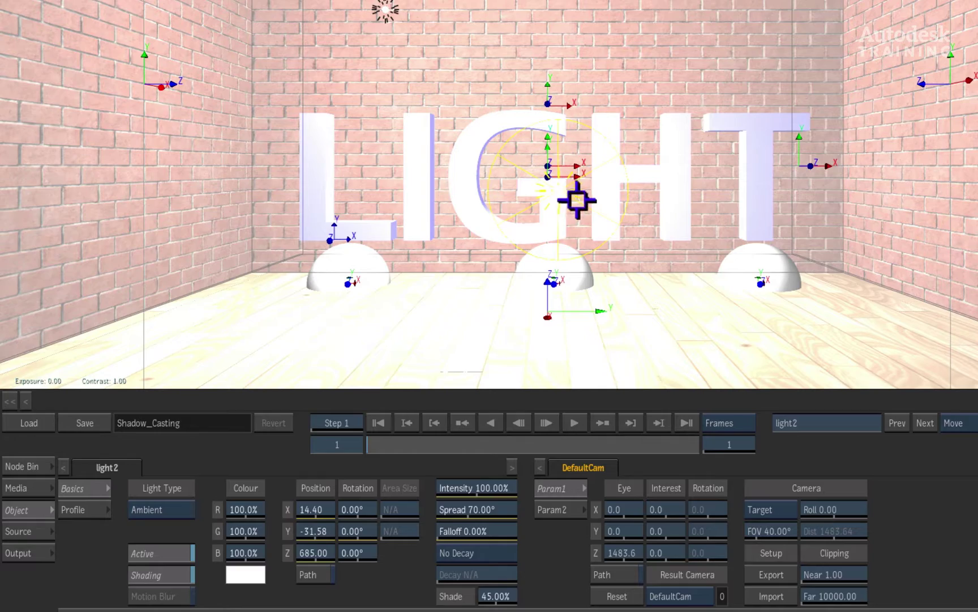
left_click_drag(480, 488, 399, 474)
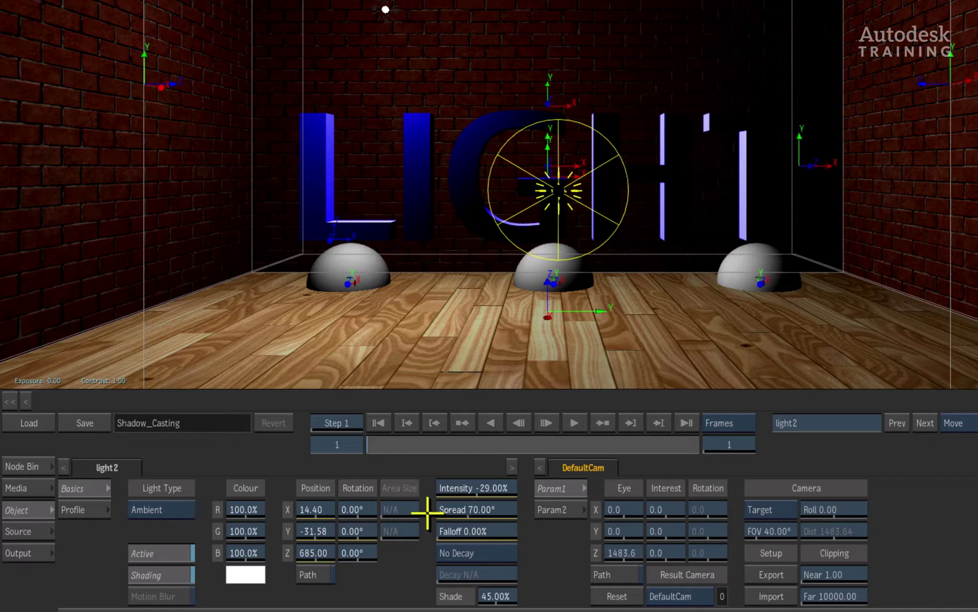
left_click(467, 488, "ctrl+alt")
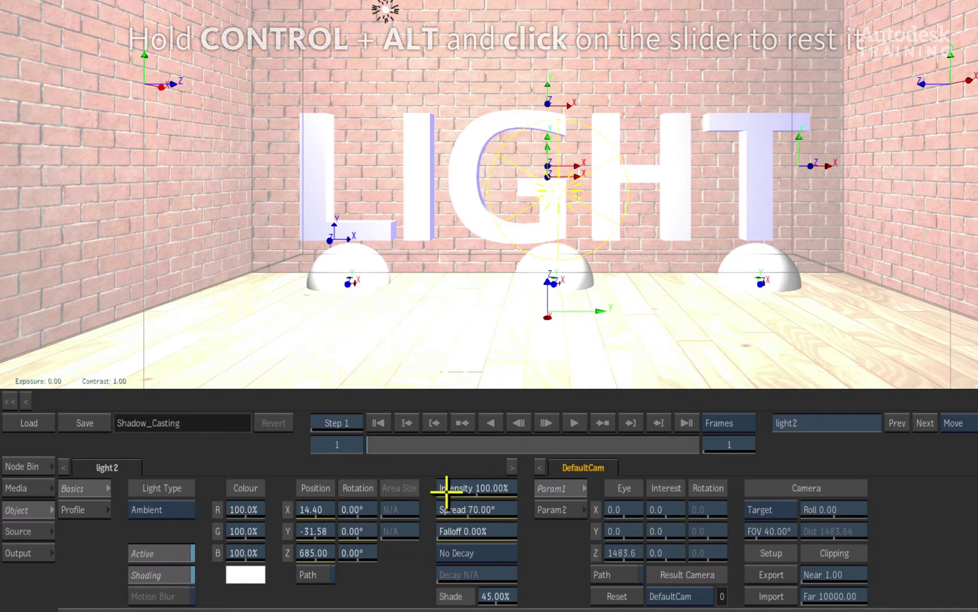
Step: Delete light3 and reselect the central light2
left_click(385, 9)
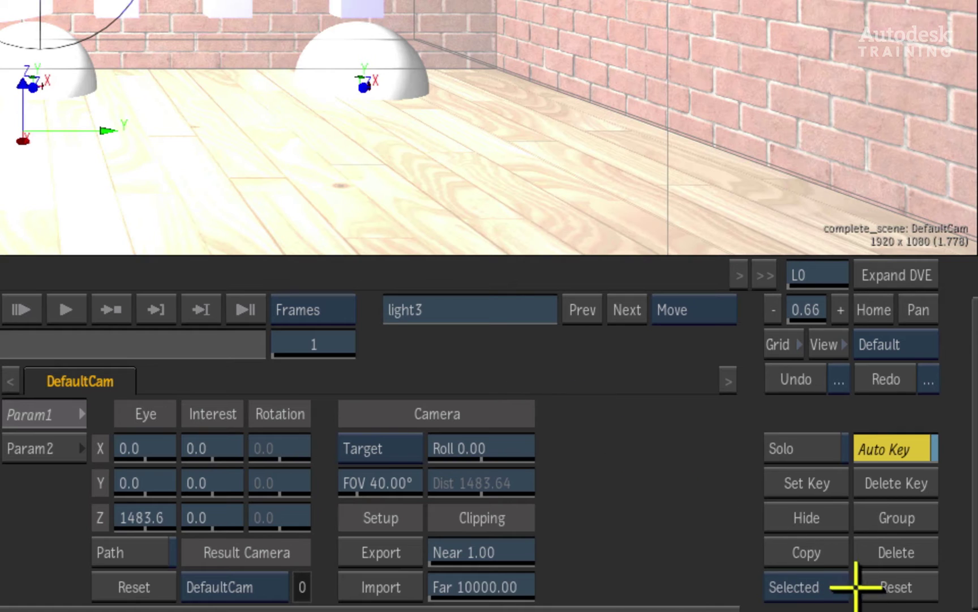
left_click(902, 550)
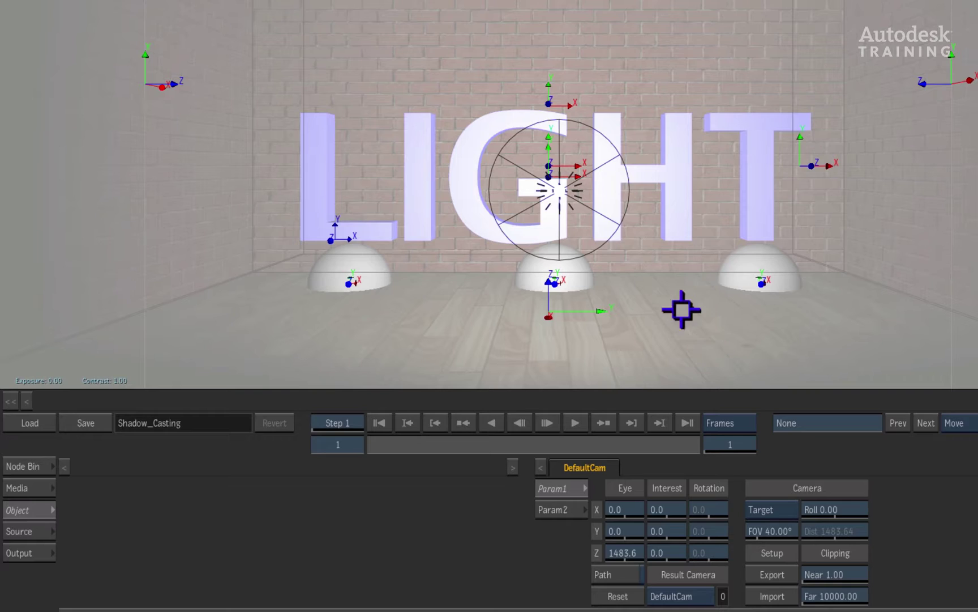
left_click(572, 210)
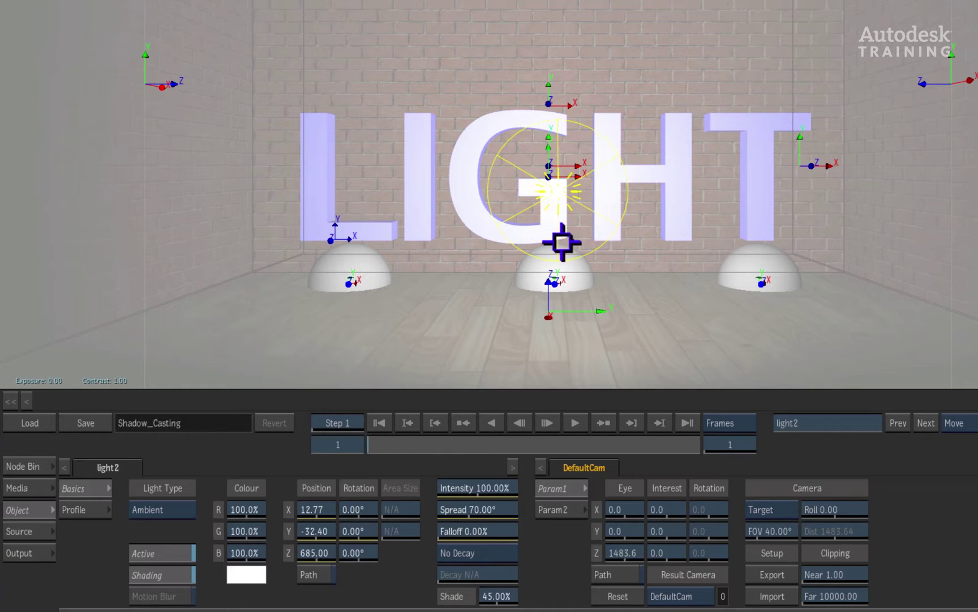
Step: Try light2 as a Rectangle Area light, moving it toward the wall, widening it, and bringing it forward
left_click(186, 508)
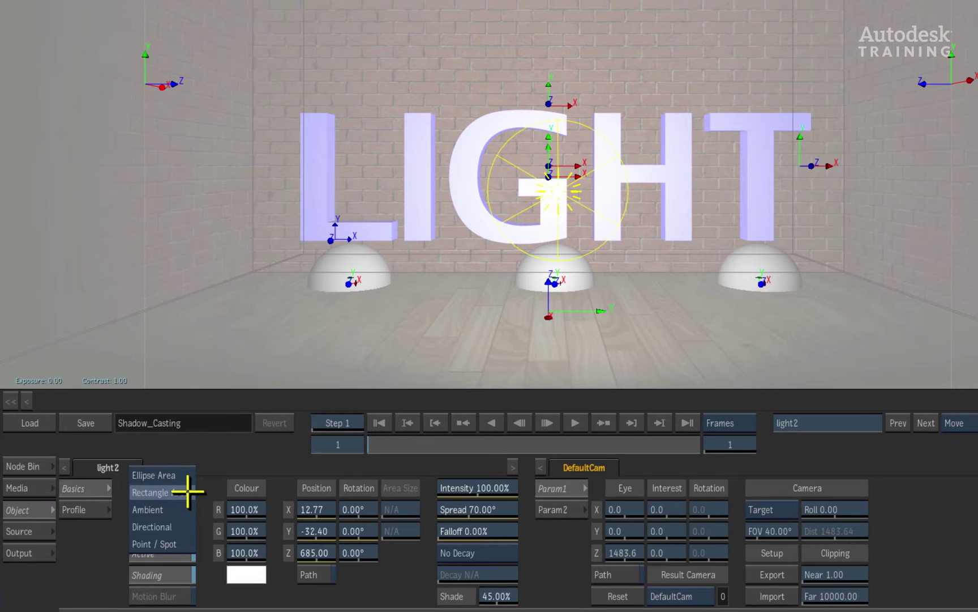
left_click(188, 491)
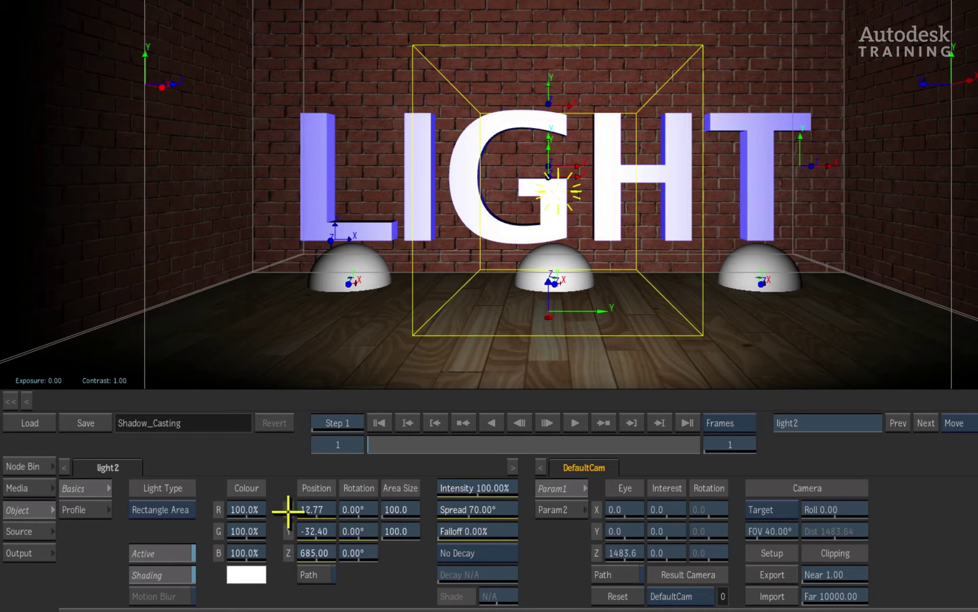
left_click_drag(306, 548, 131, 522)
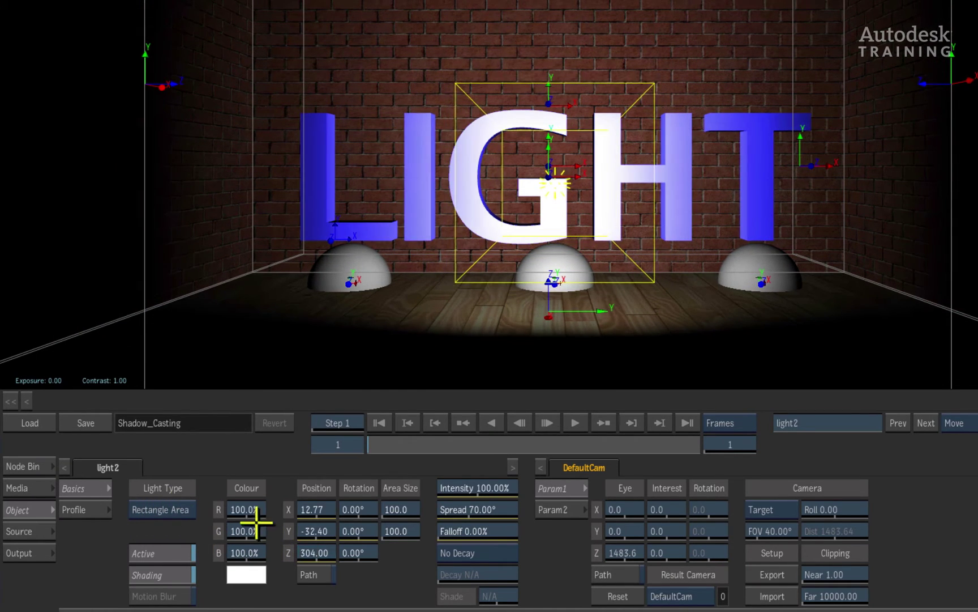
left_click_drag(400, 508, 406, 532)
left_click_drag(309, 552, 486, 552)
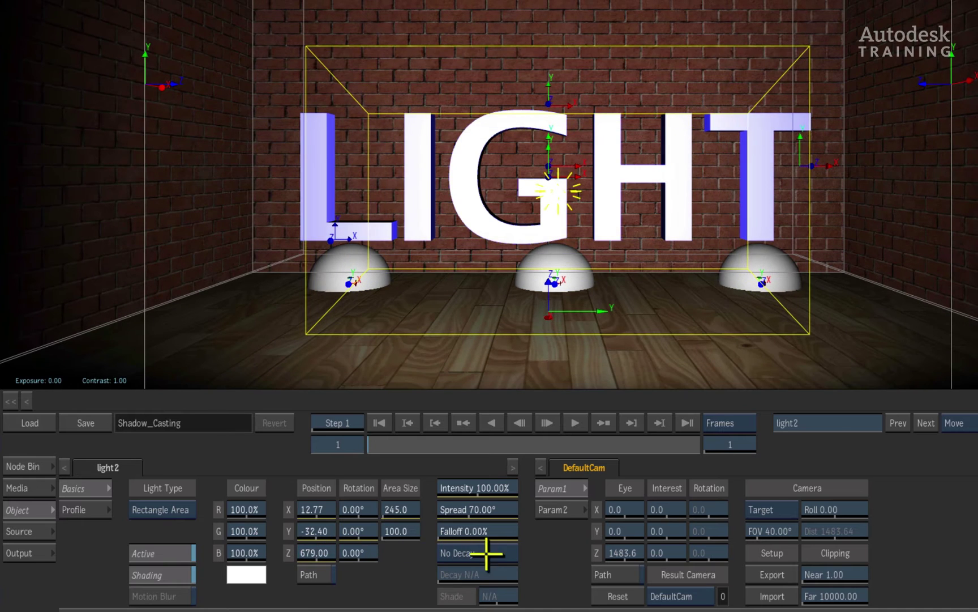
Step: Switch light2 to Ellipse Area and size it to 251 by 49
left_click(188, 511)
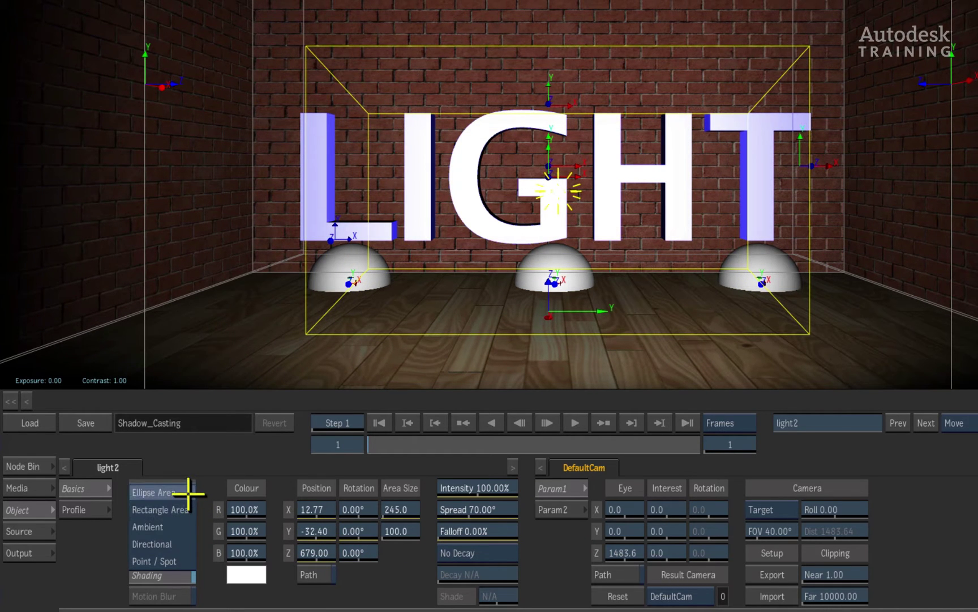
left_click(186, 493)
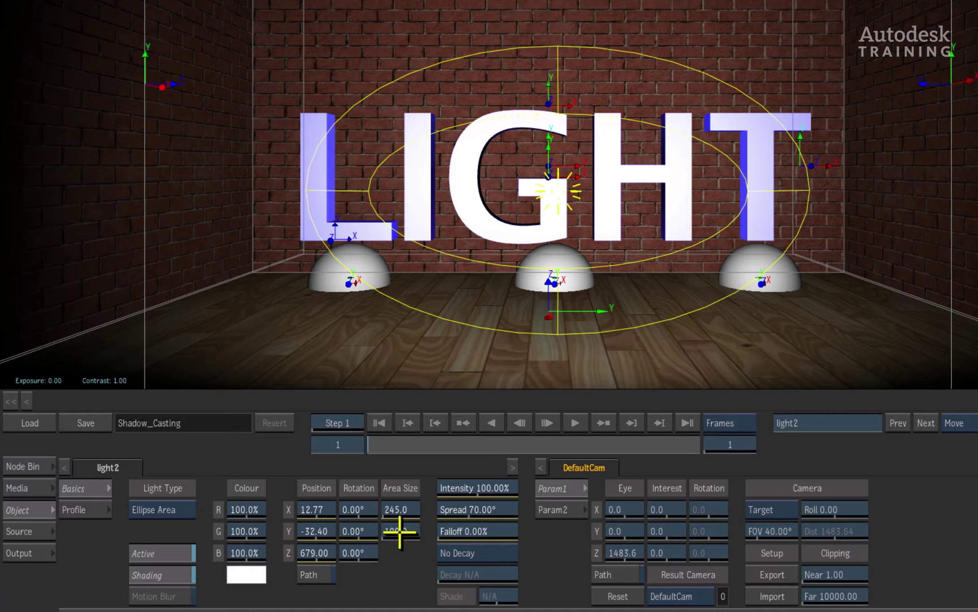
left_click_drag(389, 527, 367, 526)
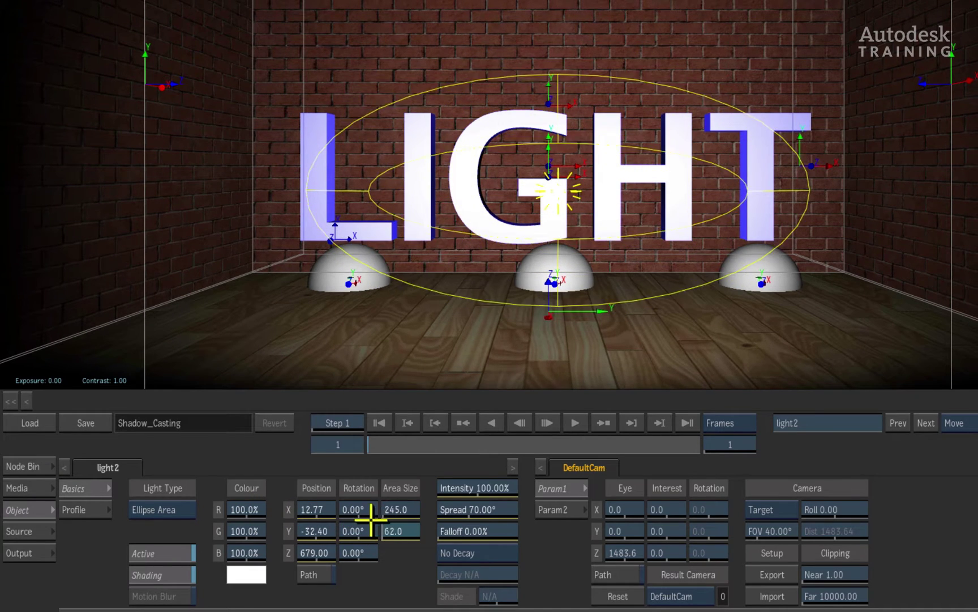
left_click_drag(370, 517, 387, 503)
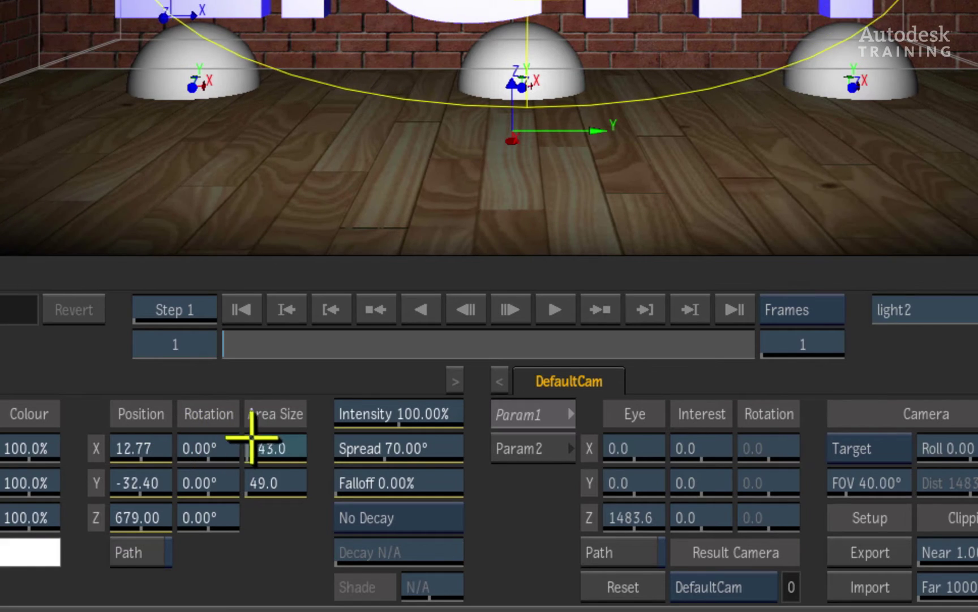
left_click_drag(252, 437, 247, 444)
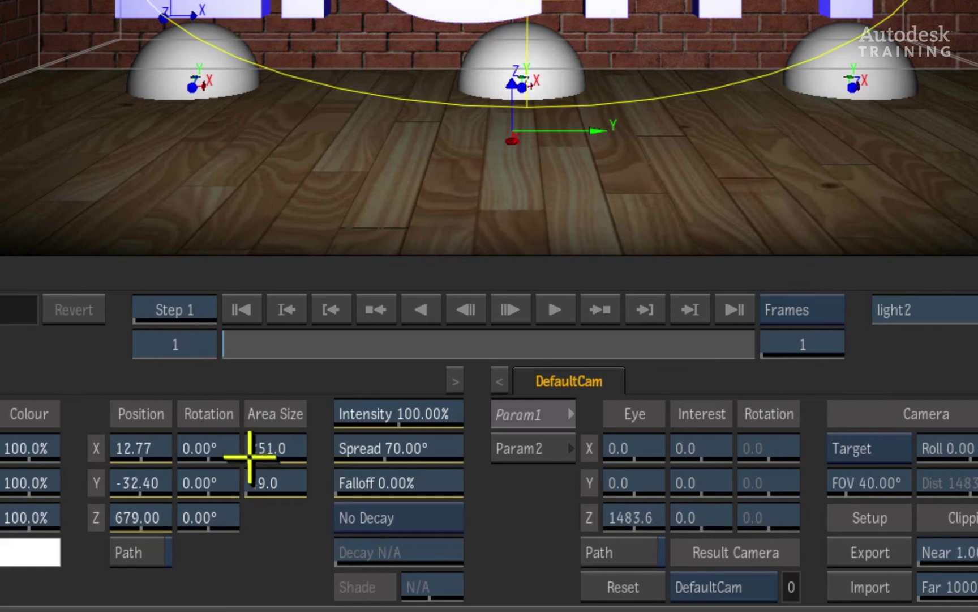
Step: Give light2 Linear Decay, testing Decay values up to 14 before leaving it at 0
left_click(447, 526)
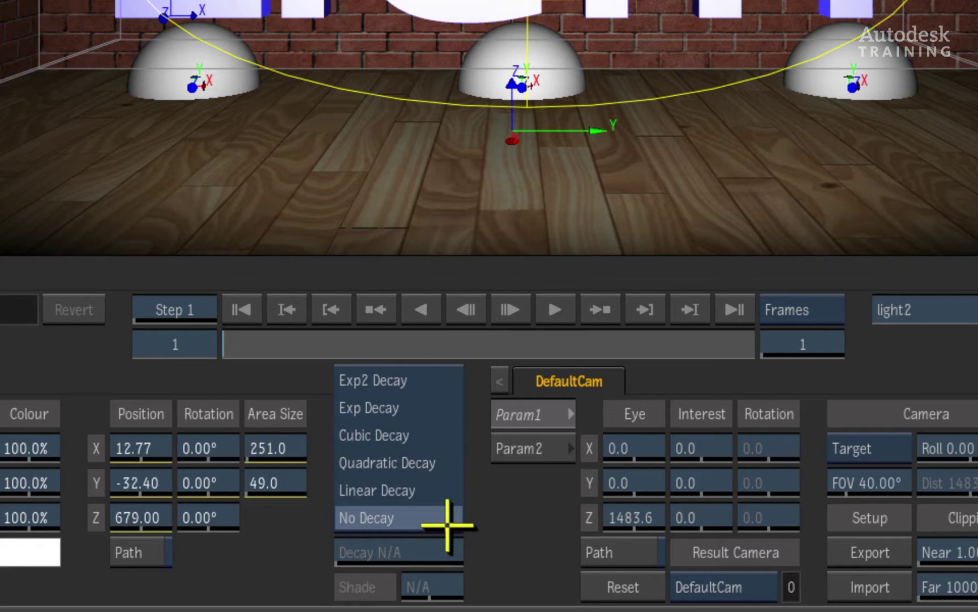
left_click(416, 489)
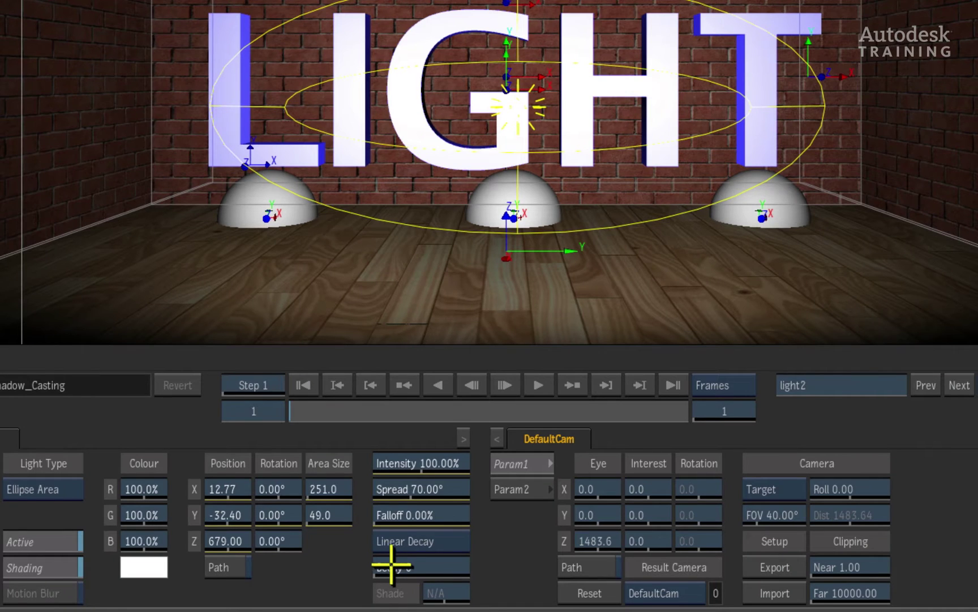
left_click_drag(391, 564, 437, 576)
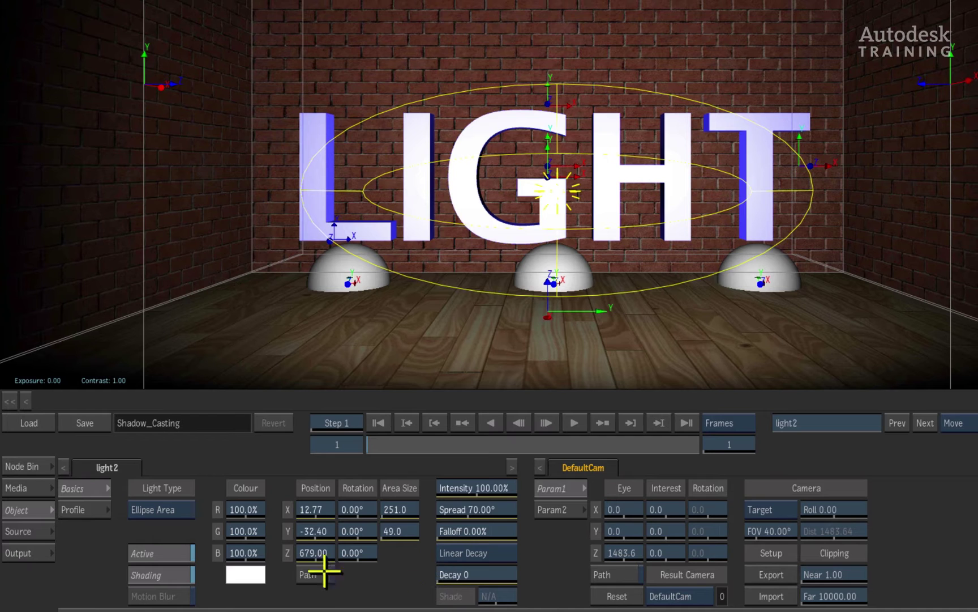
Step: Open light2's falloff Profile curve, bend it and add extra points, then reset it to straight
left_click(68, 509)
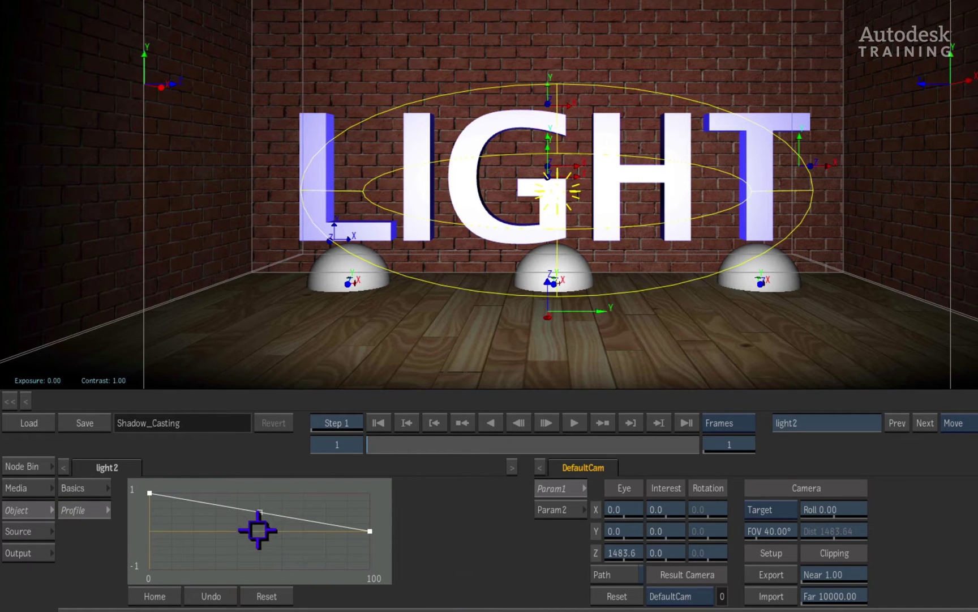
left_click_drag(259, 512, 229, 525)
left_click(264, 593)
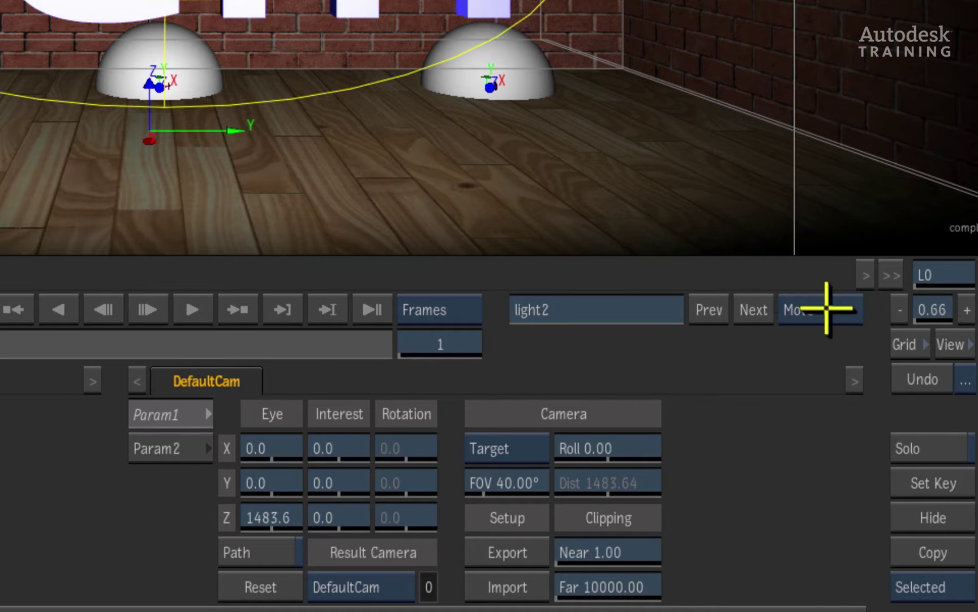
left_click(827, 308)
left_click(837, 279)
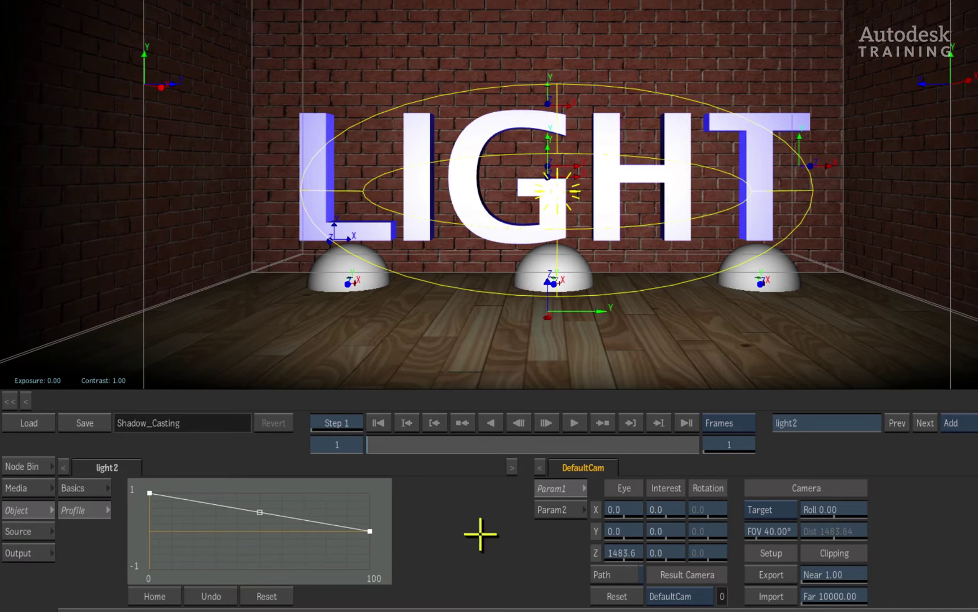
left_click_drag(196, 504, 194, 535)
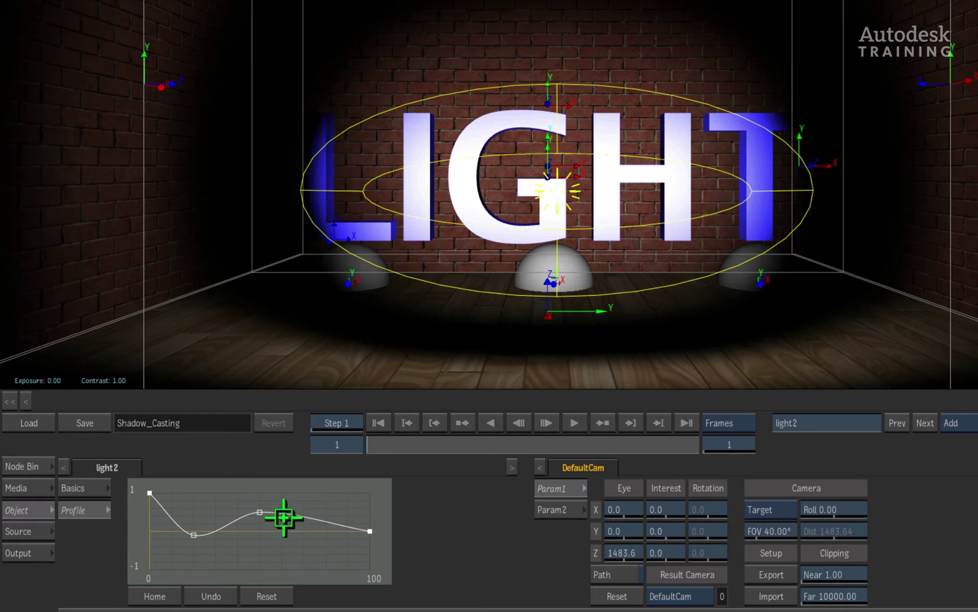
left_click_drag(284, 517, 326, 504)
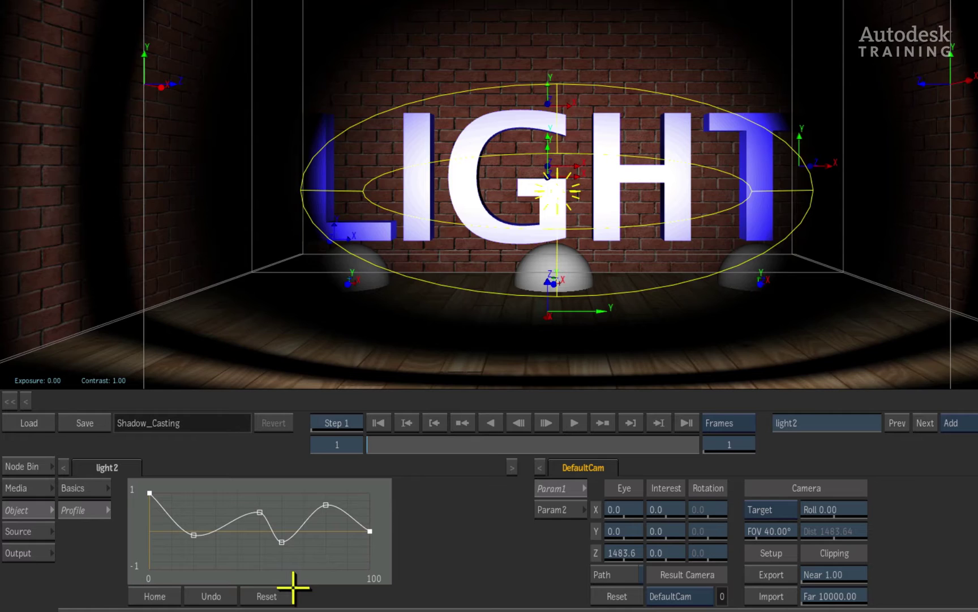
left_click(273, 593)
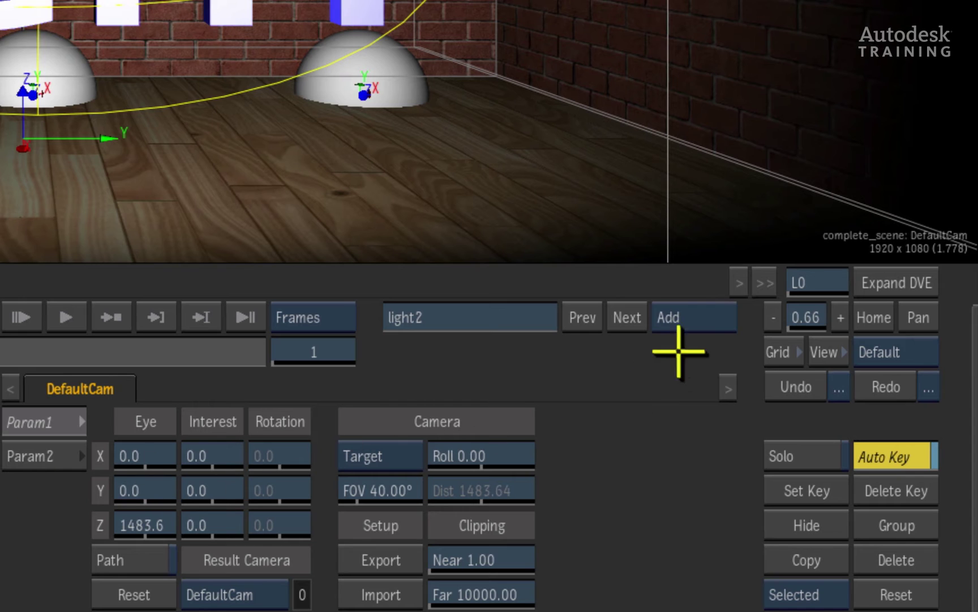
Step: Set the curve mode back to Move, delete light2, and unhide light1 in the schematic
mouse_move(963, 423)
left_mouse_down()
mouse_move(975, 422)
mouse_move(972, 438)
left_mouse_up()
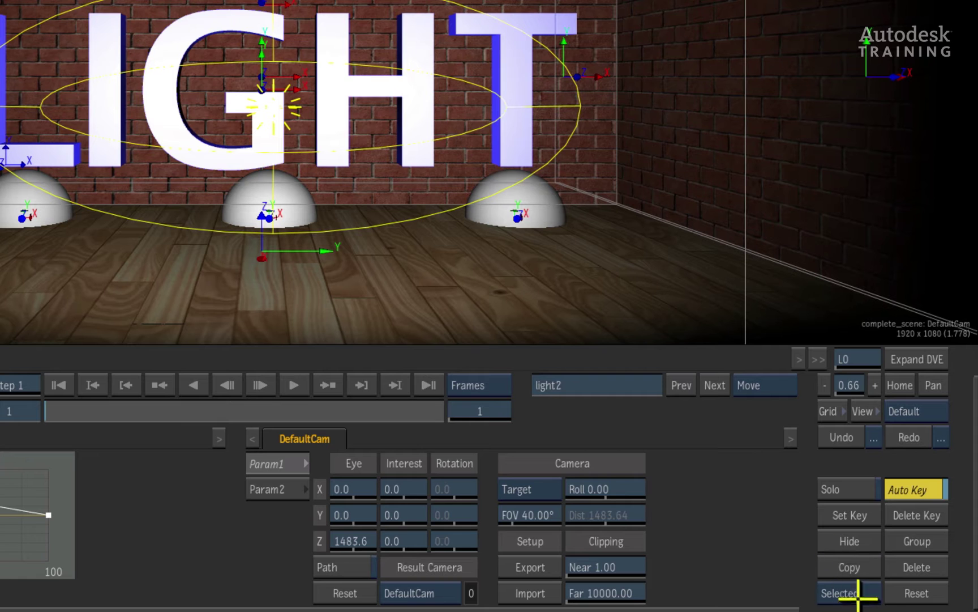
left_click(925, 568)
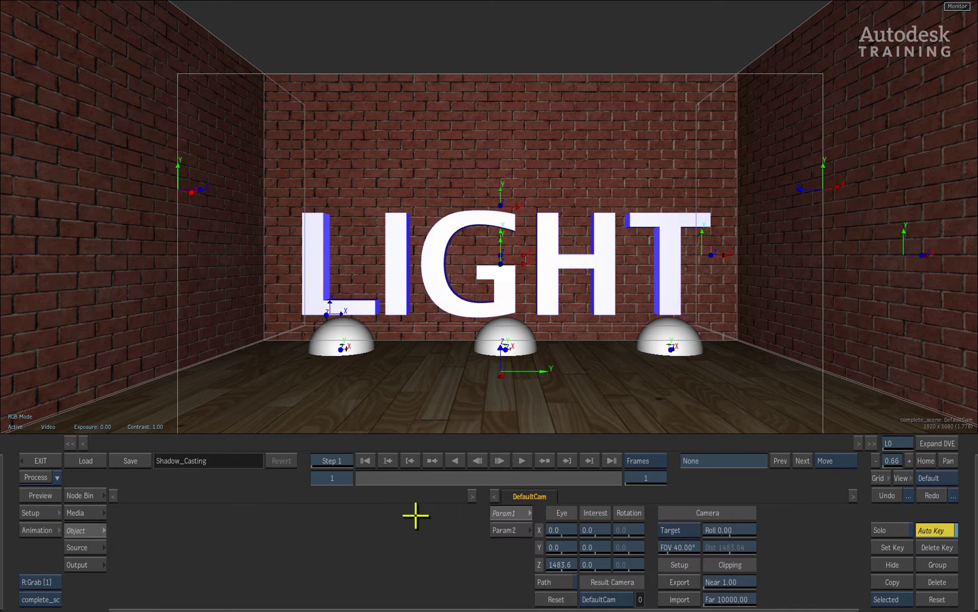
key("Escape")
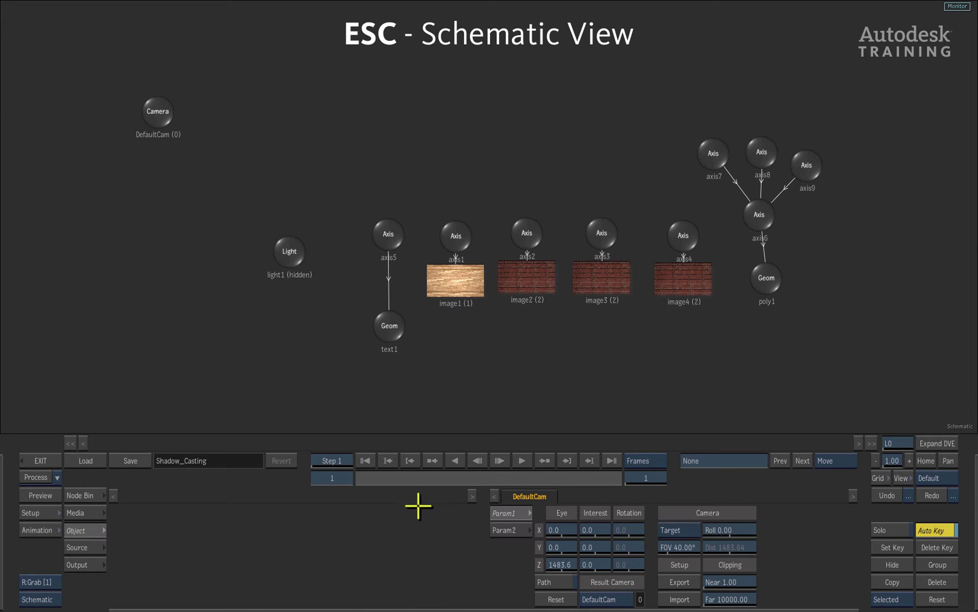
left_click_drag(289, 252, 290, 247)
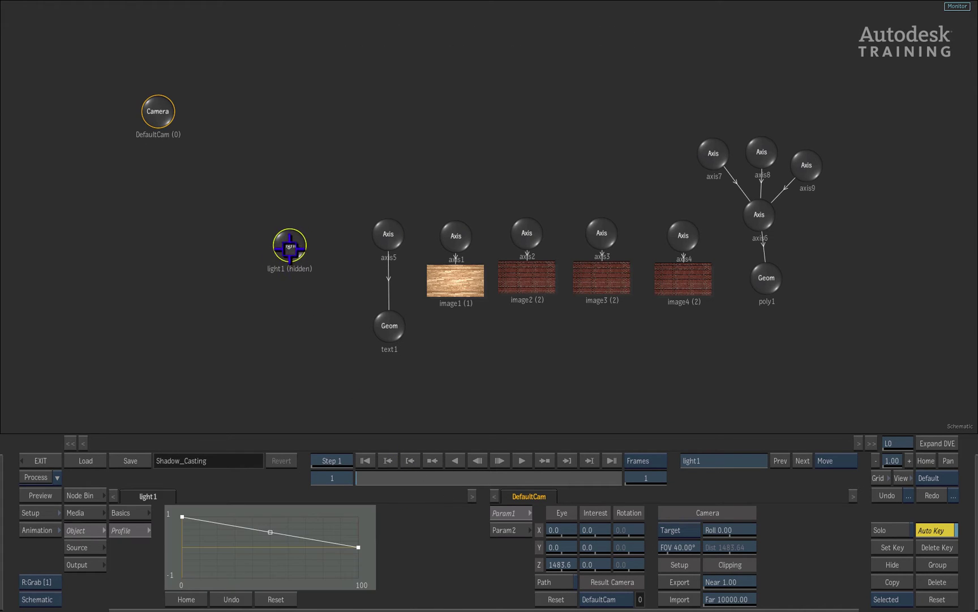
key("h")
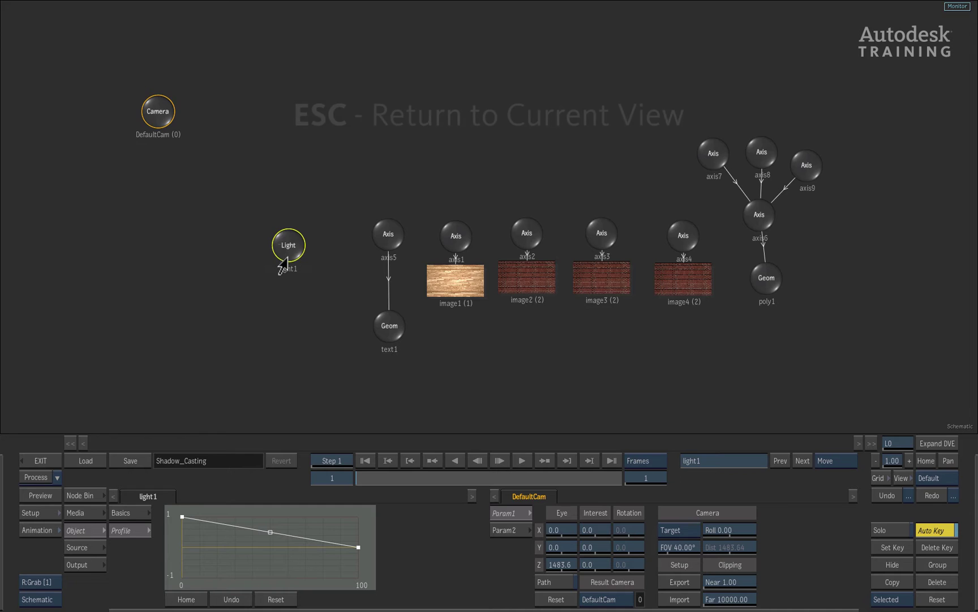
Step: Go back to the 3D scene view and show light1's Basics settings
key("Escape")
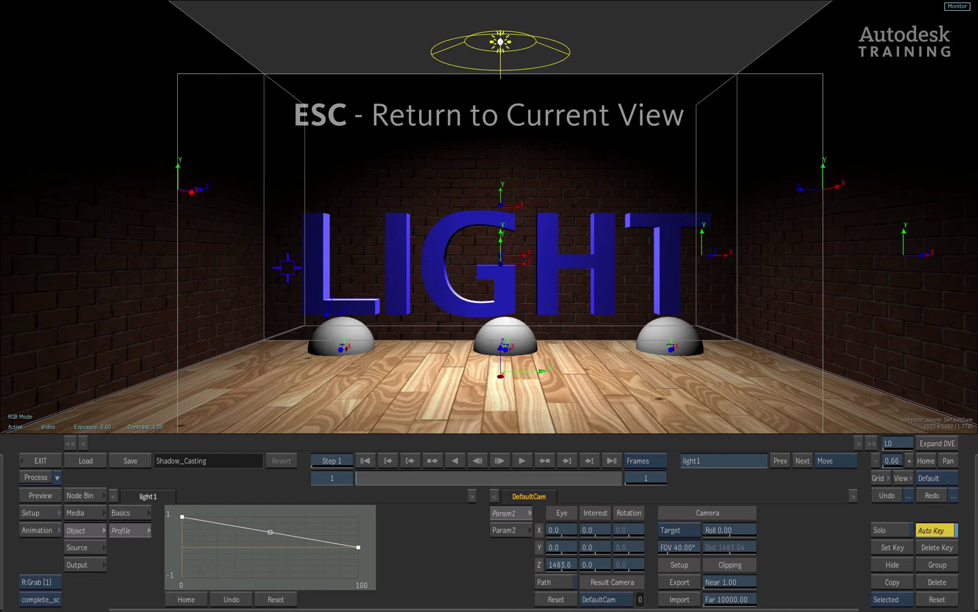
left_click(126, 512)
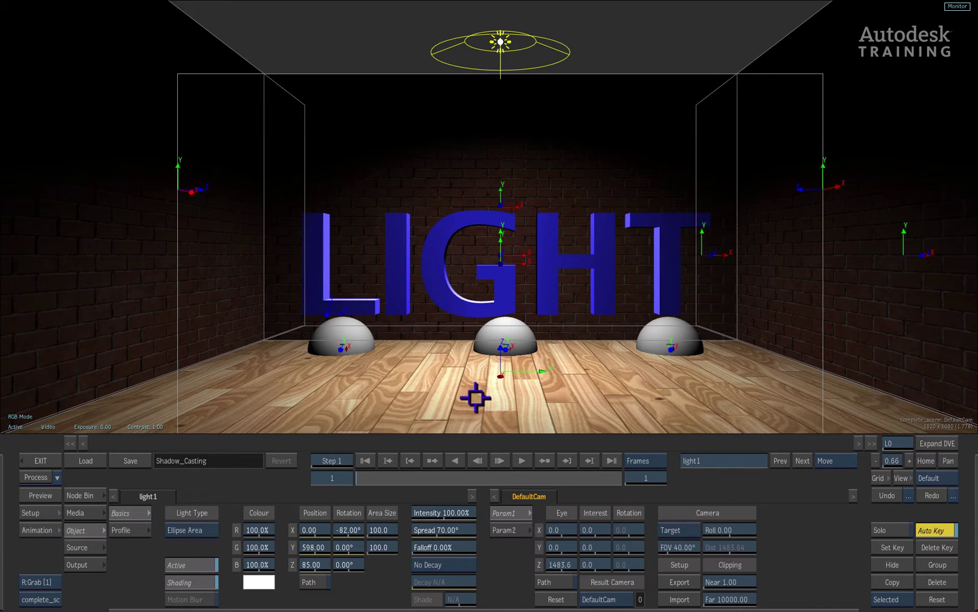
Step: Add a Shadow Cast node from the ReLighting bin and place shadow_cast1 beneath light1
left_click(85, 494)
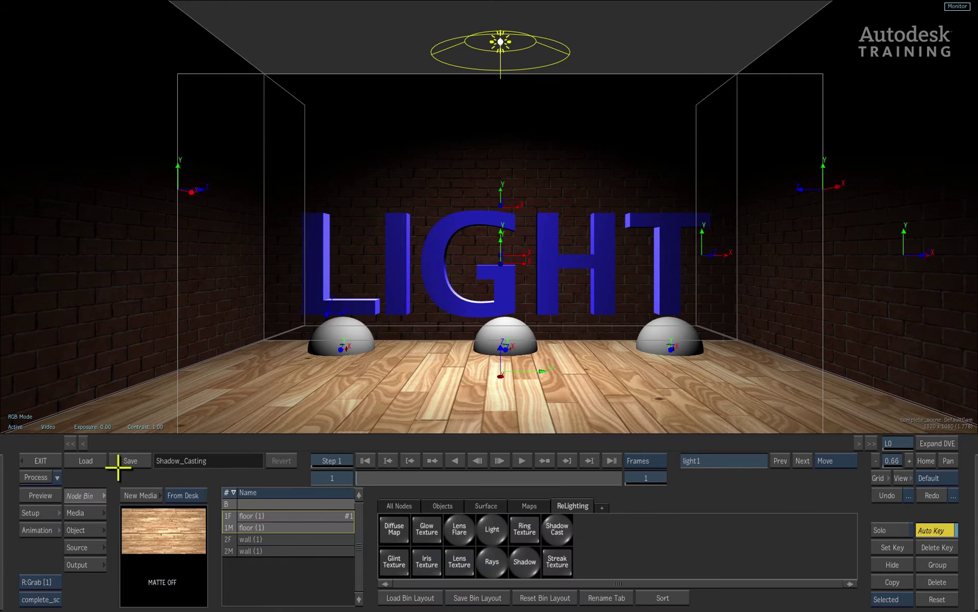
key("Escape")
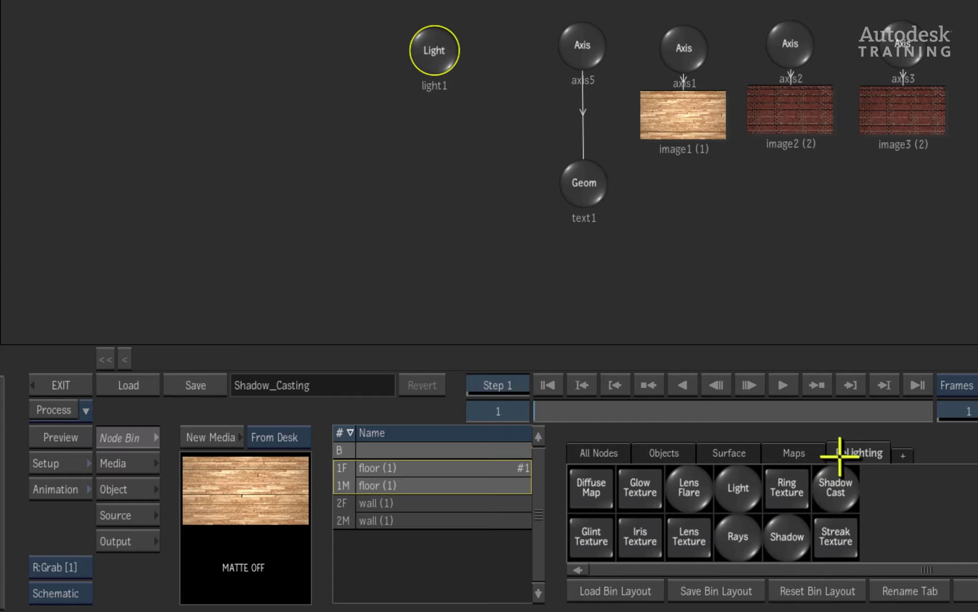
left_click(838, 483)
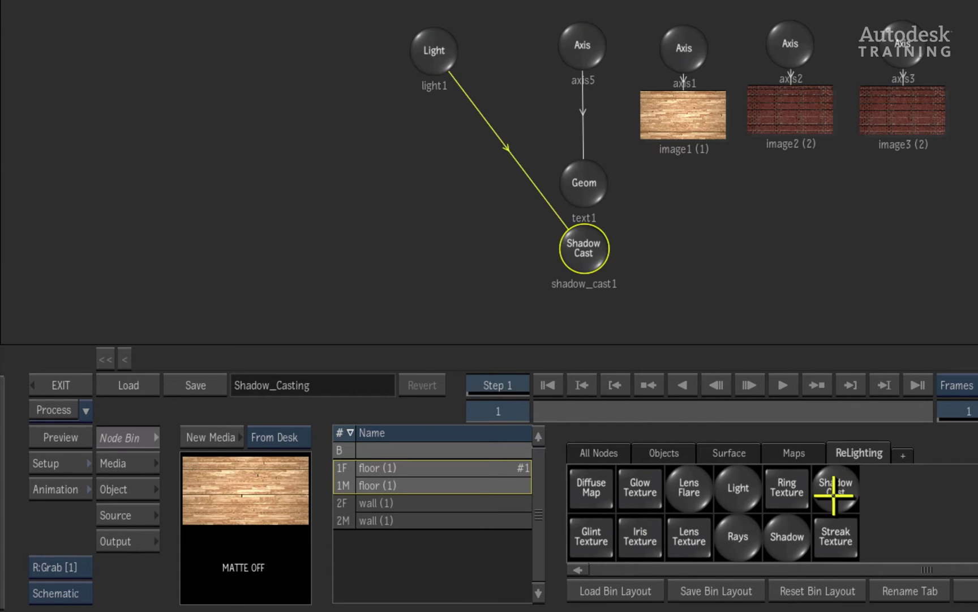
left_click_drag(583, 241, 439, 146)
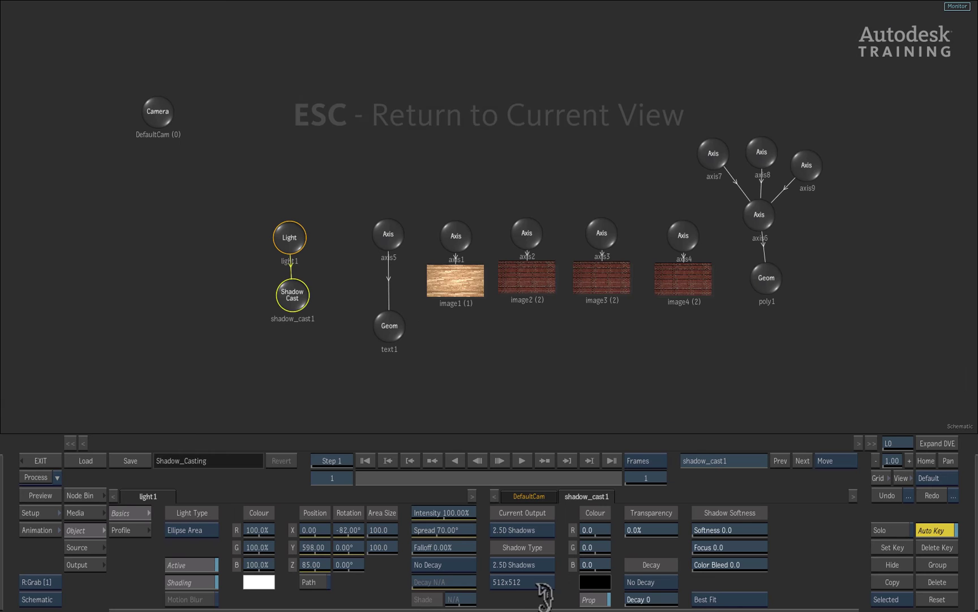
Step: Move the overhead ellipse light1 forward to Z 382 to lengthen the letter shadows
key("Escape")
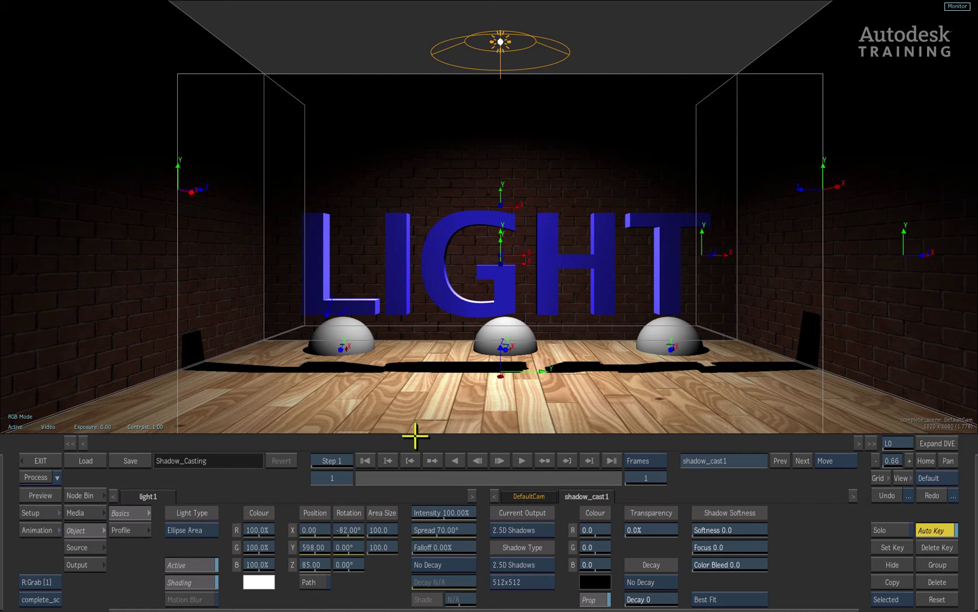
left_click(500, 41)
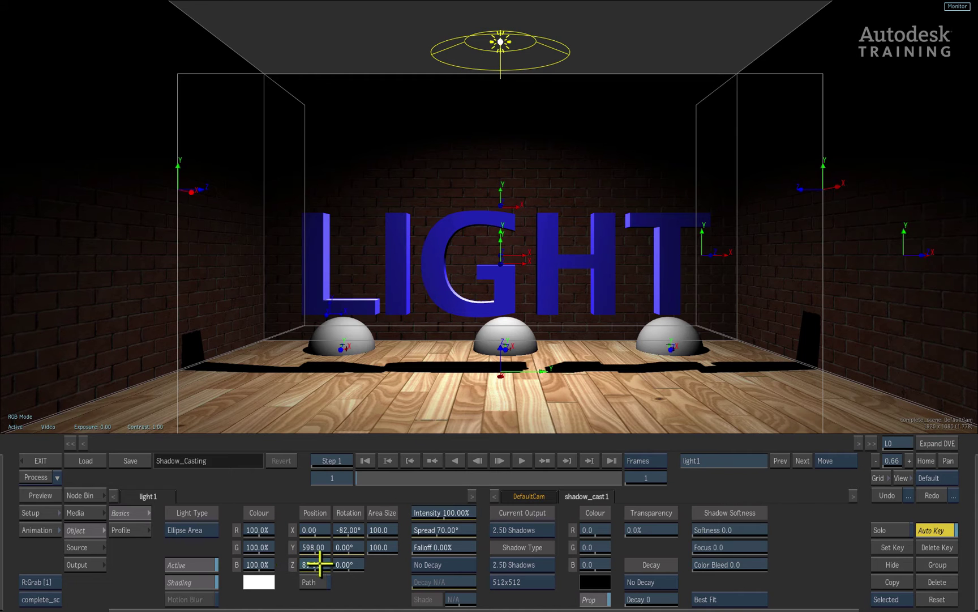
left_click_drag(320, 564, 416, 575)
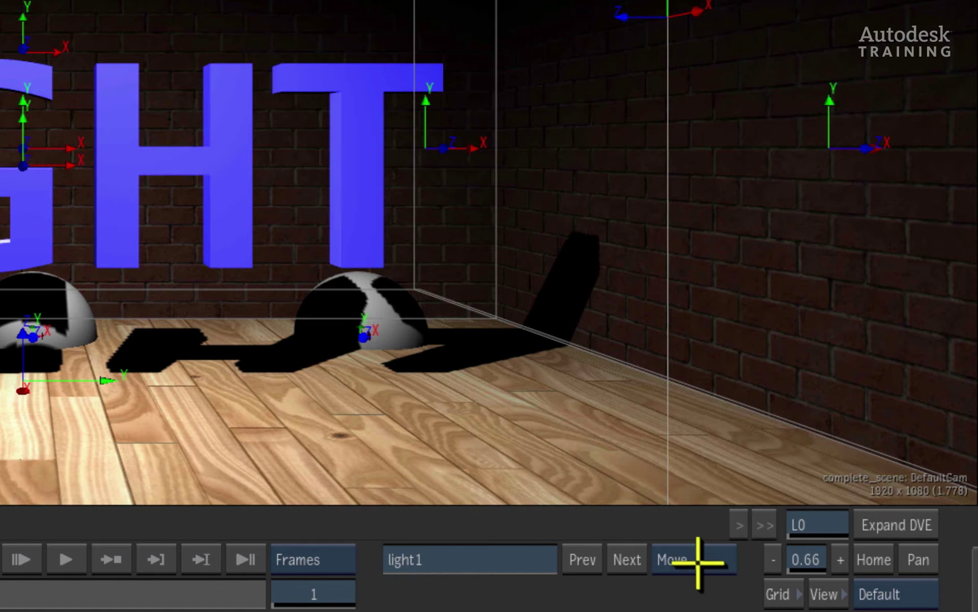
Step: Switch the viewport to Orbit mode and orbit to an angled view of the scene
left_click(838, 461)
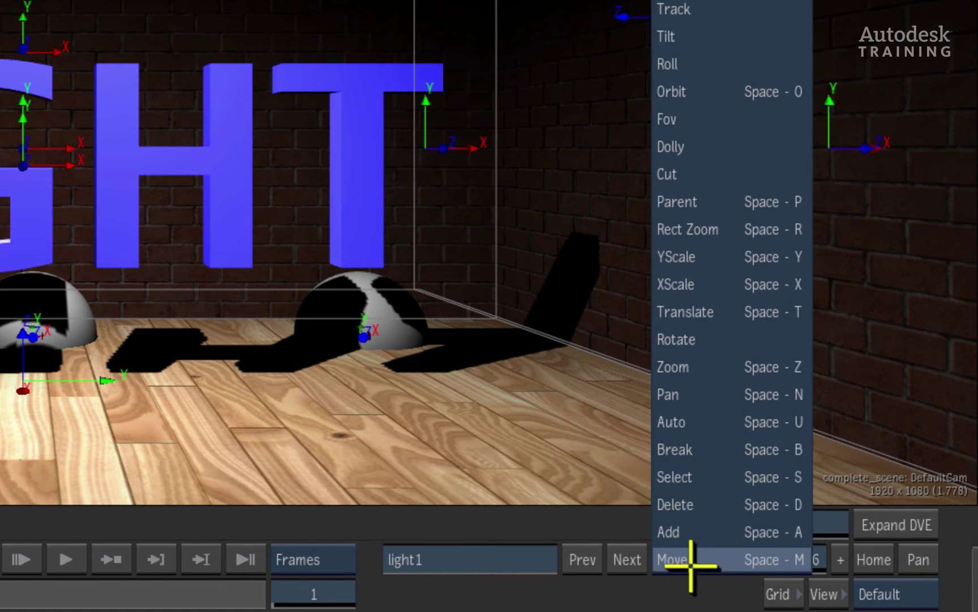
left_click(694, 91)
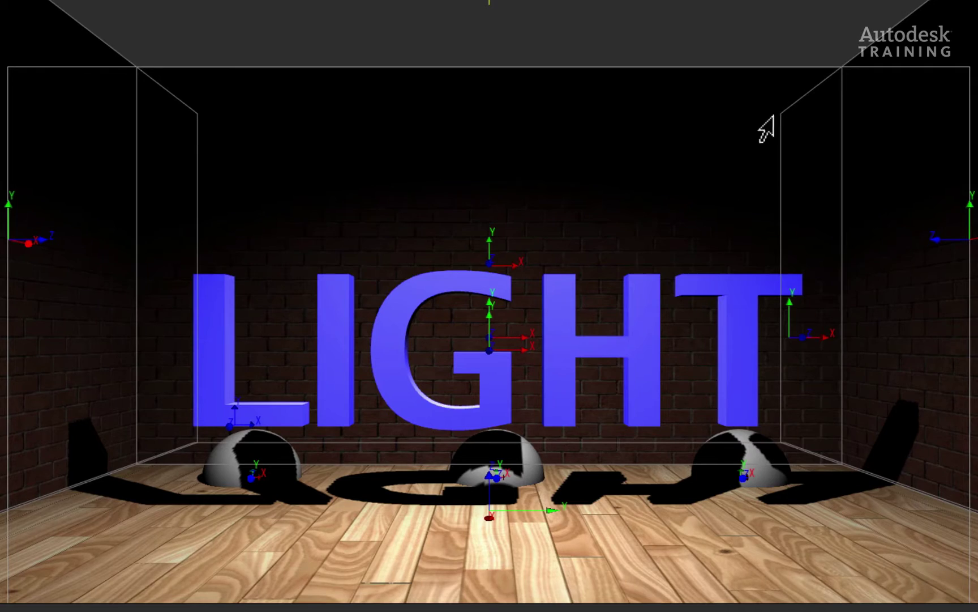
left_click_drag(767, 129, 231, 573)
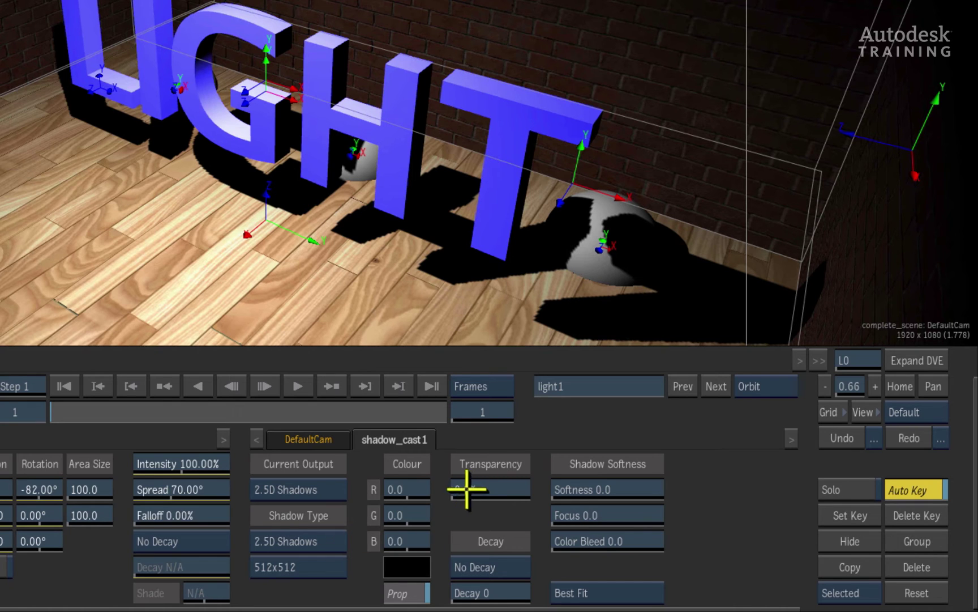
Step: Set shadow_cast1 Transparency to 26%, Softness to 36 and Color Bleed to 17
left_click_drag(466, 487, 497, 493)
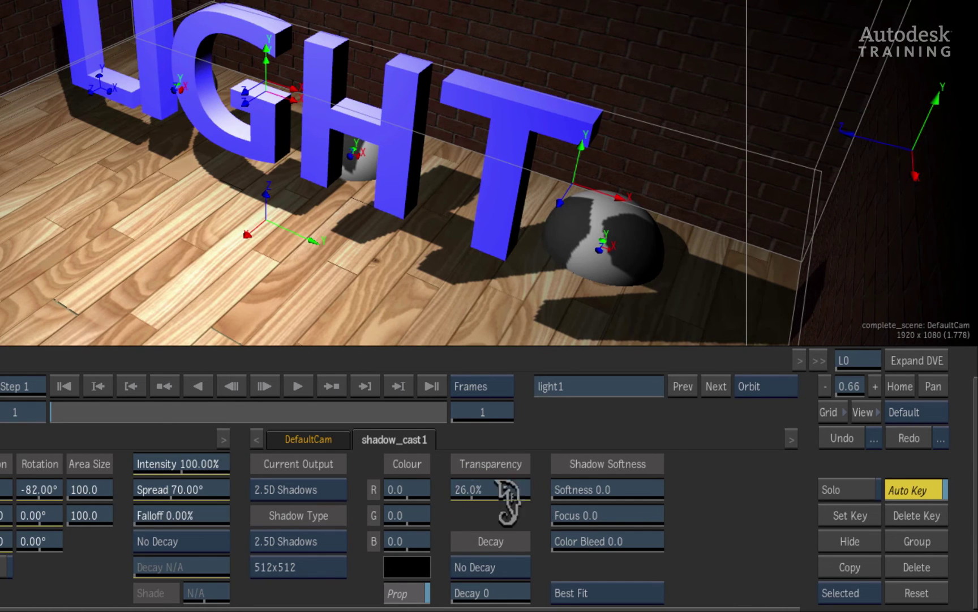
left_click_drag(614, 490, 619, 491)
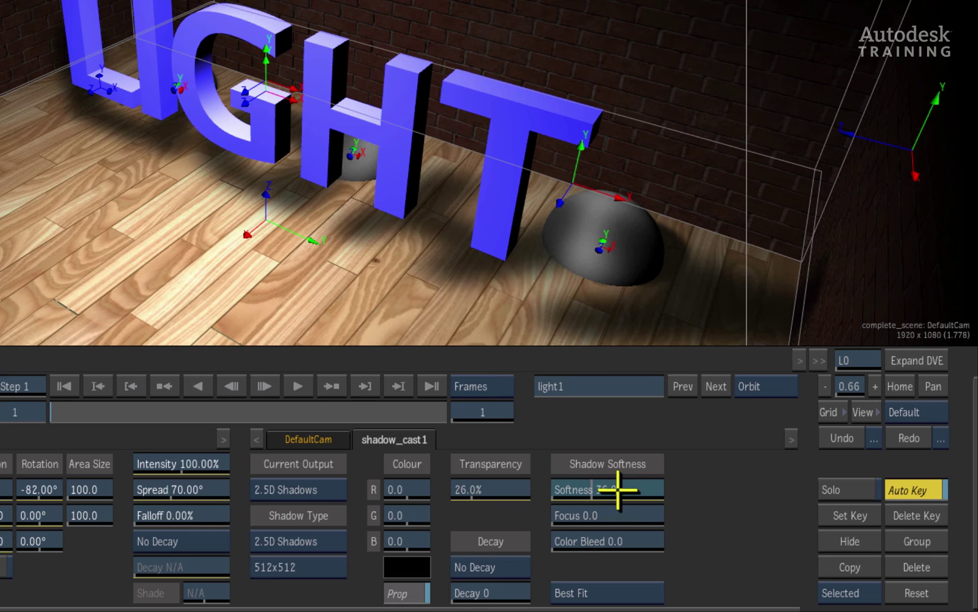
left_click_drag(586, 532, 585, 531)
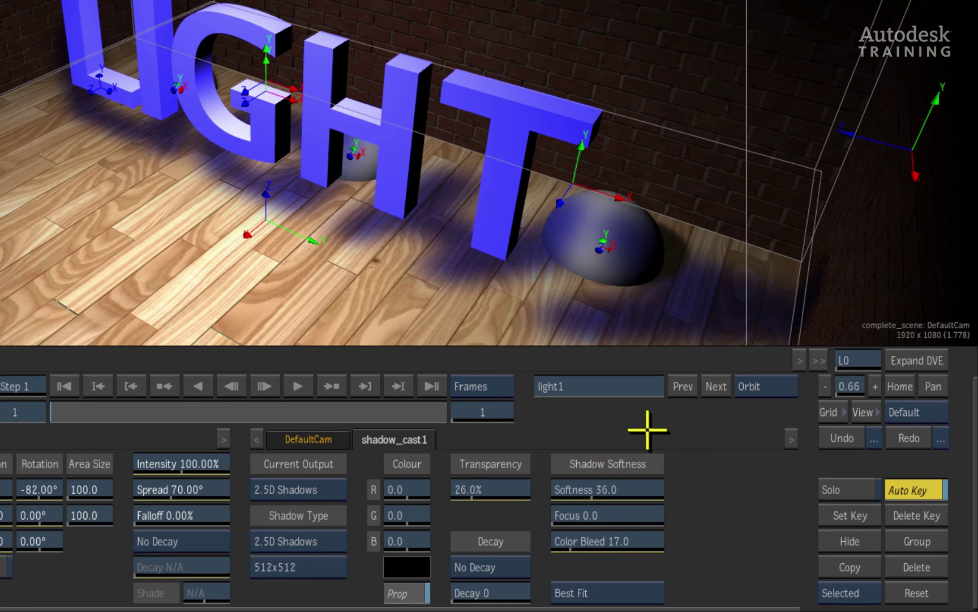
Step: Set both Current Output and Shadow Type to 3D Soft Shadows
left_click(321, 491)
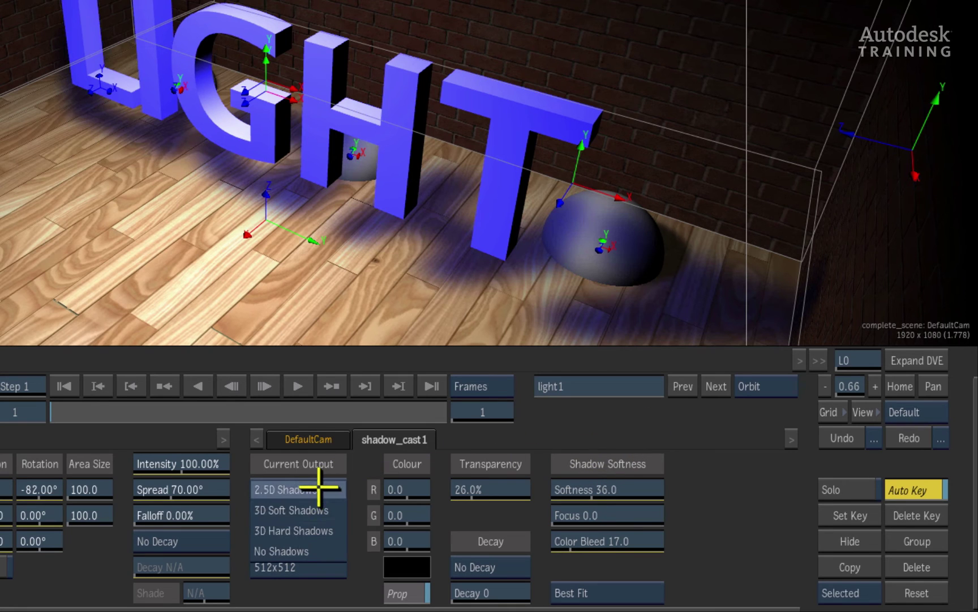
left_click(322, 509)
left_click(320, 538)
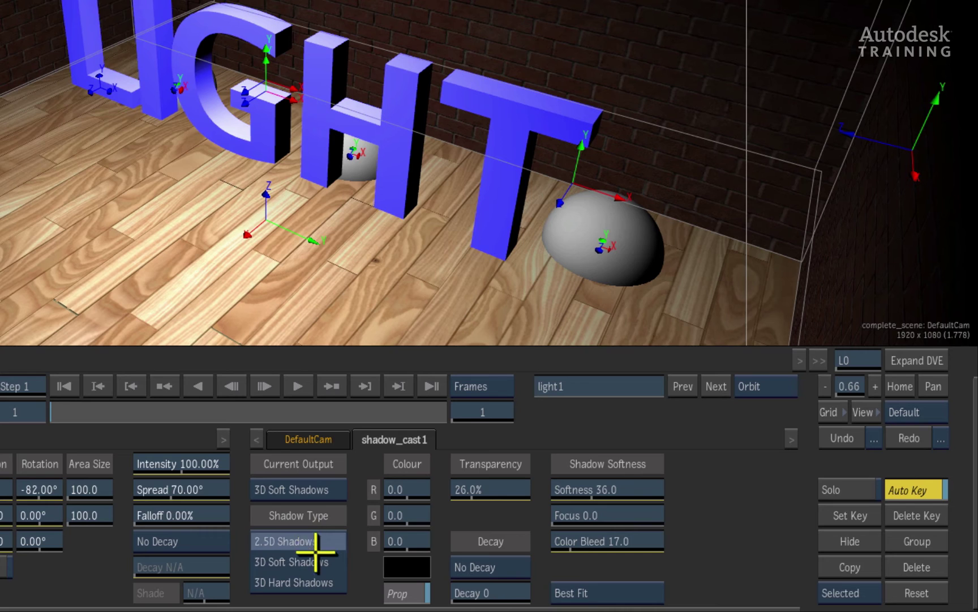
left_click(313, 560)
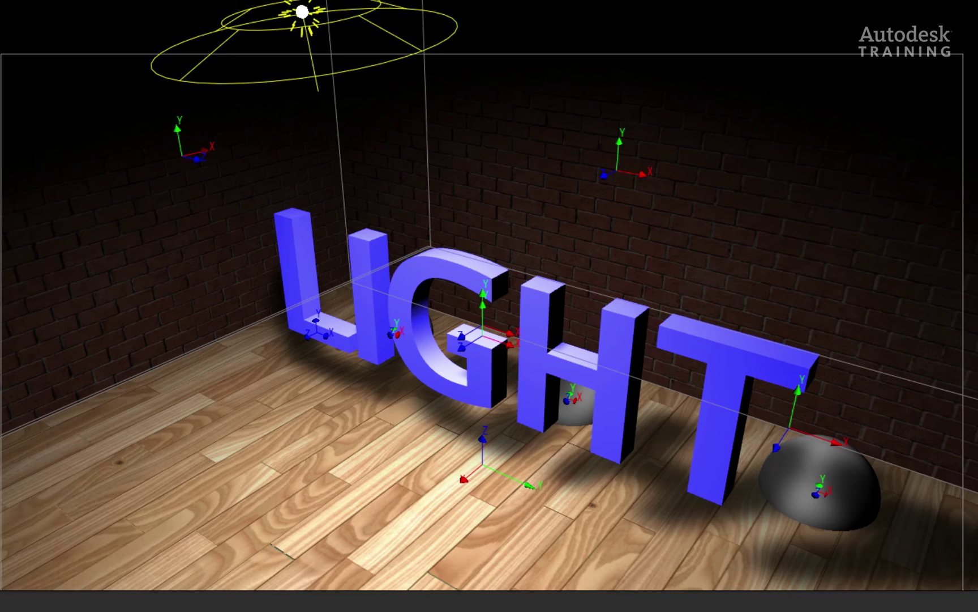
Step: From a frontal view, set Transparency 3%, Softness 22, Density 11, Linear Decay at 5
middle_click_drag(371, 479, 727, 498)
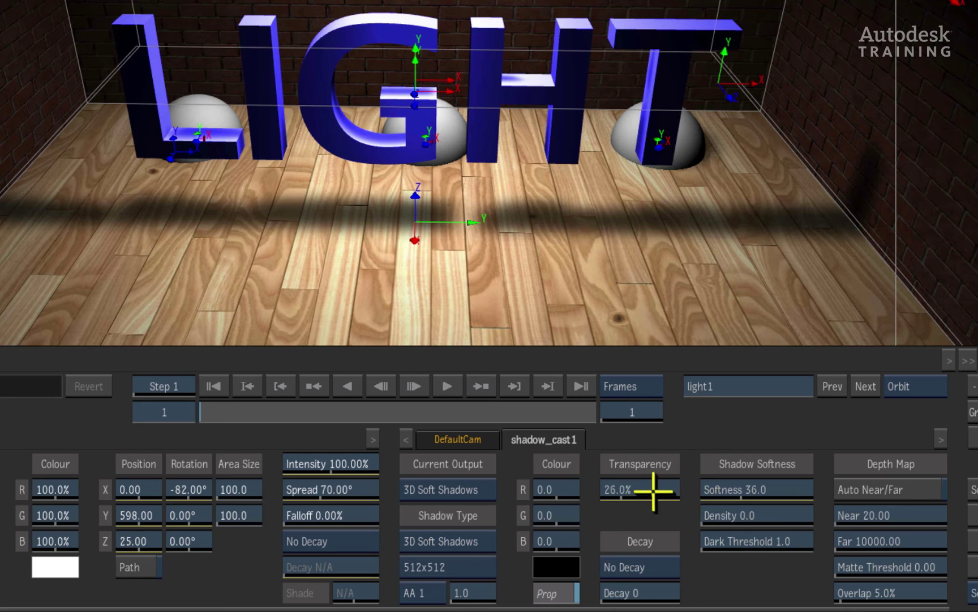
left_click_drag(649, 489, 632, 493)
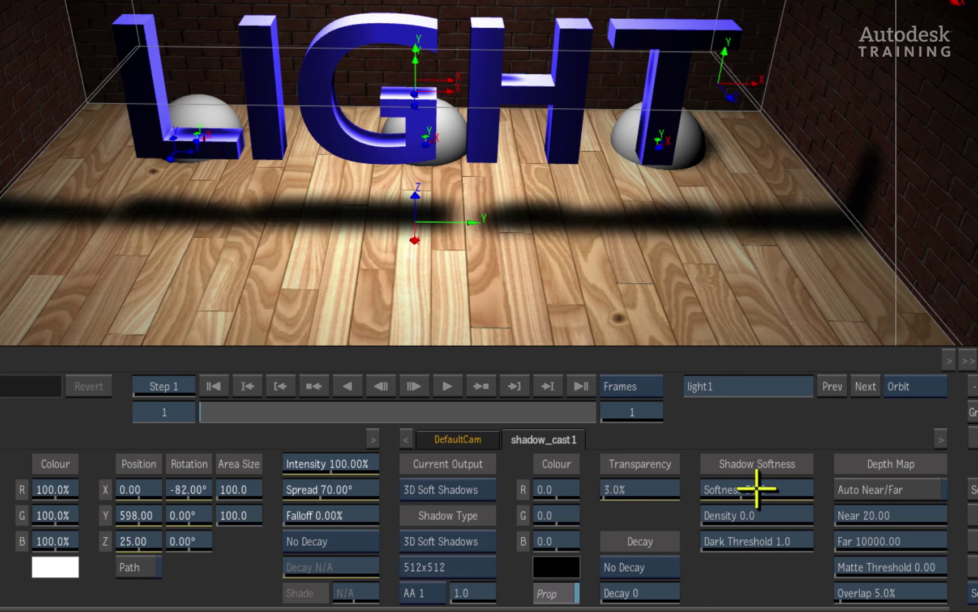
left_click_drag(743, 484, 713, 510)
left_click(666, 564)
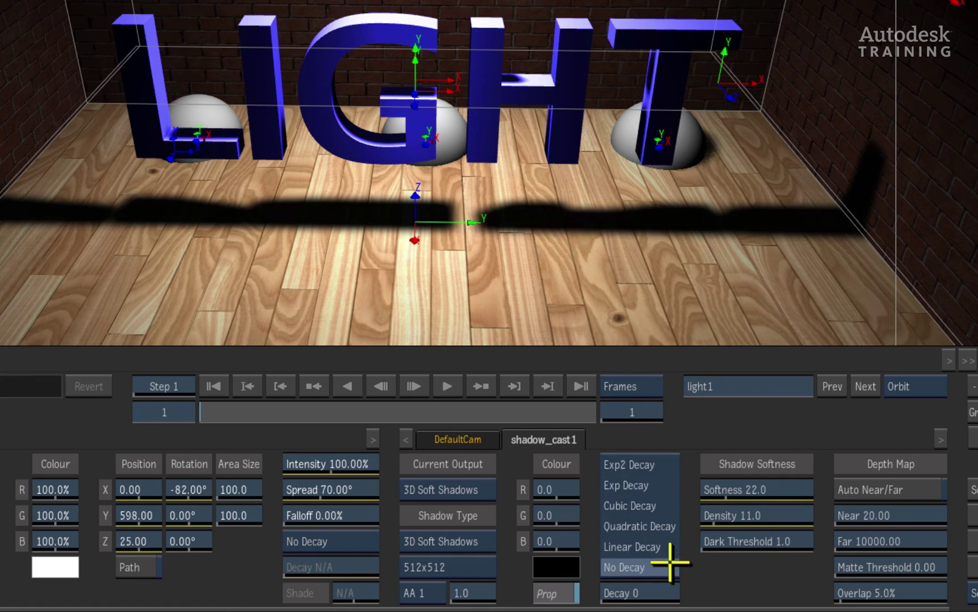
left_click(670, 545)
left_click_drag(619, 585, 627, 585)
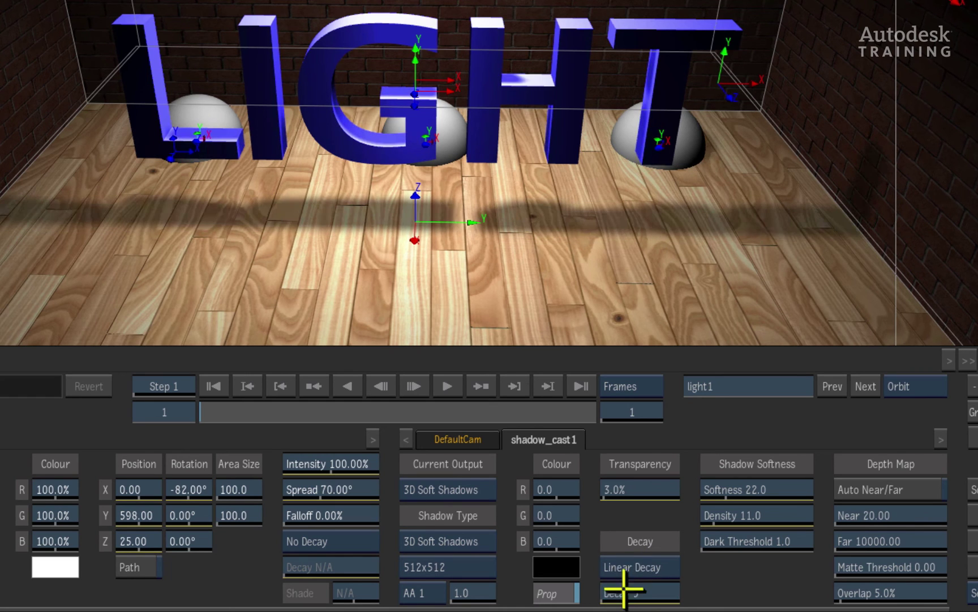
Step: Set Current Output and Shadow Type to 3D Hard Shadows with Penumbra 47
left_click(472, 489)
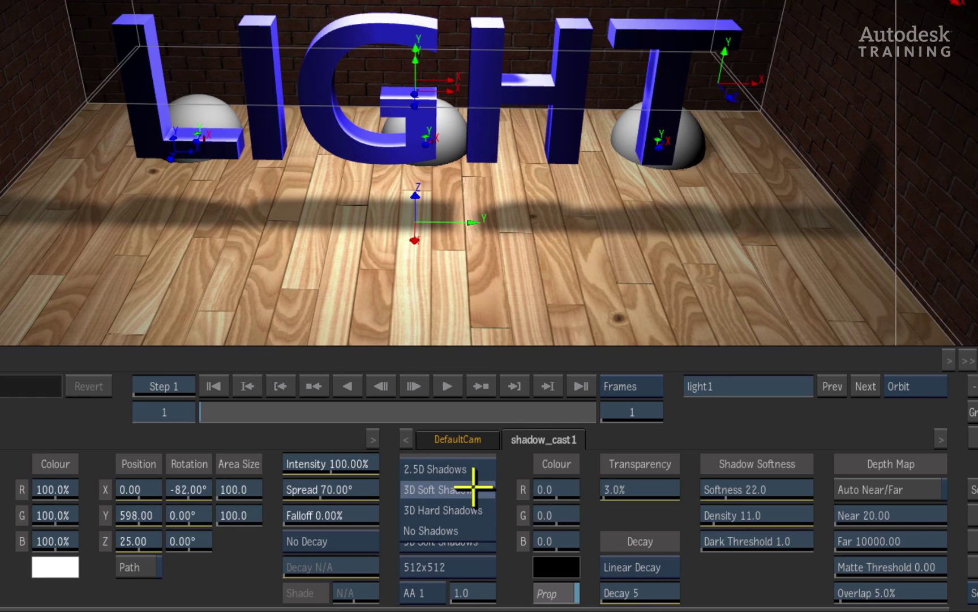
left_click(471, 508)
left_click(472, 540)
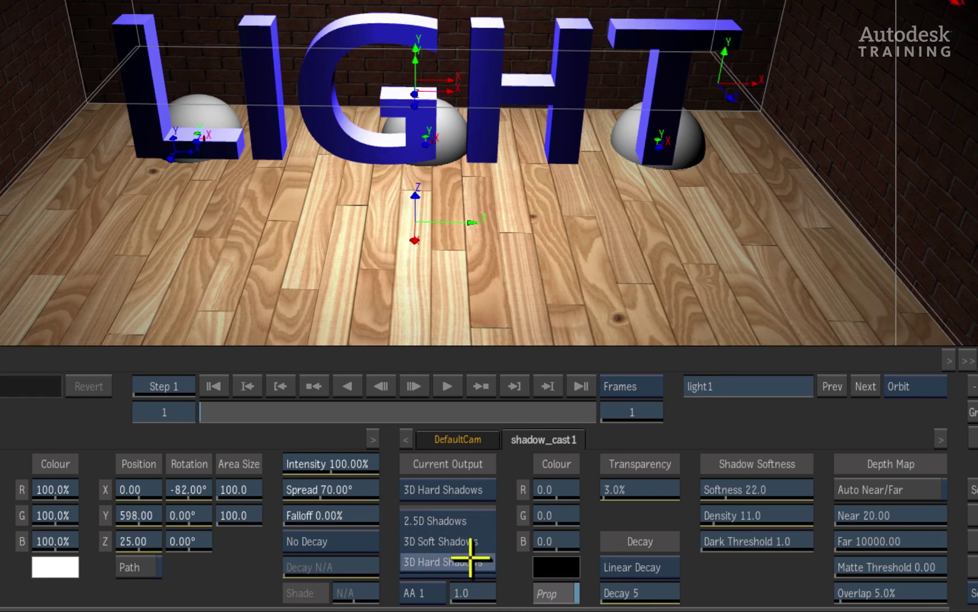
left_click(470, 559)
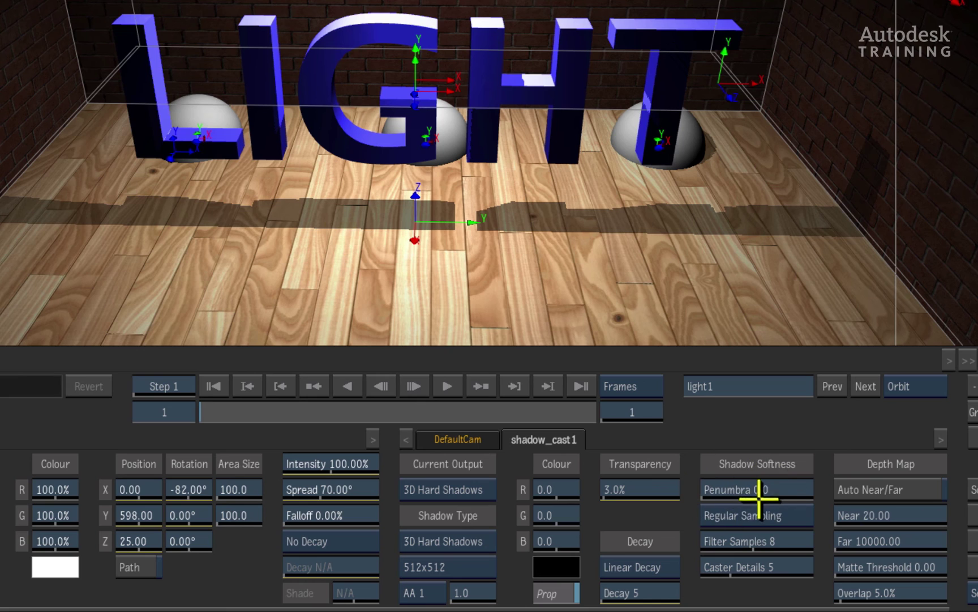
left_click_drag(715, 488, 748, 489)
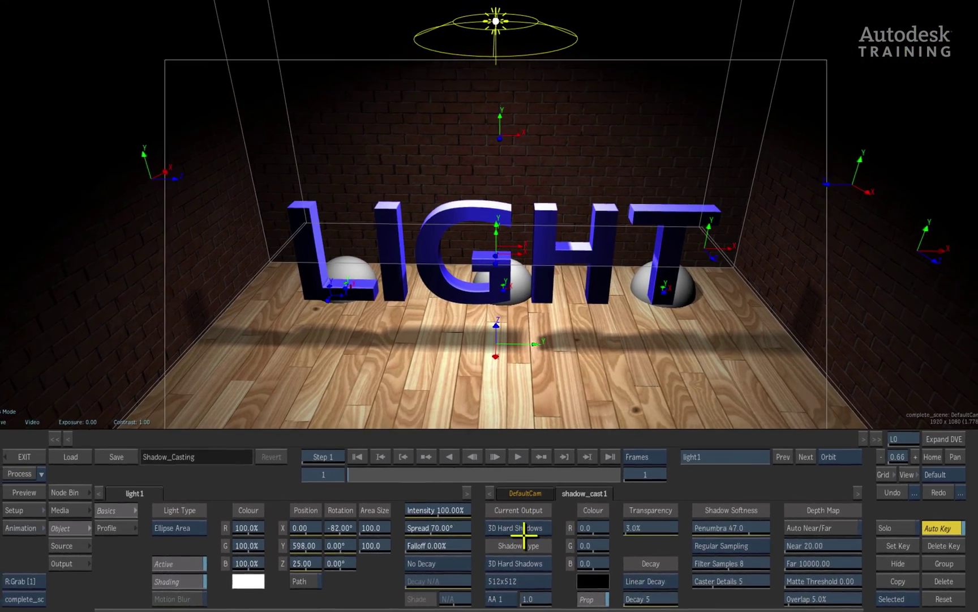
Step: Keep 3D Hard Shadows as output and hide gizmos and wireframes with the i hotkey
left_click(526, 530)
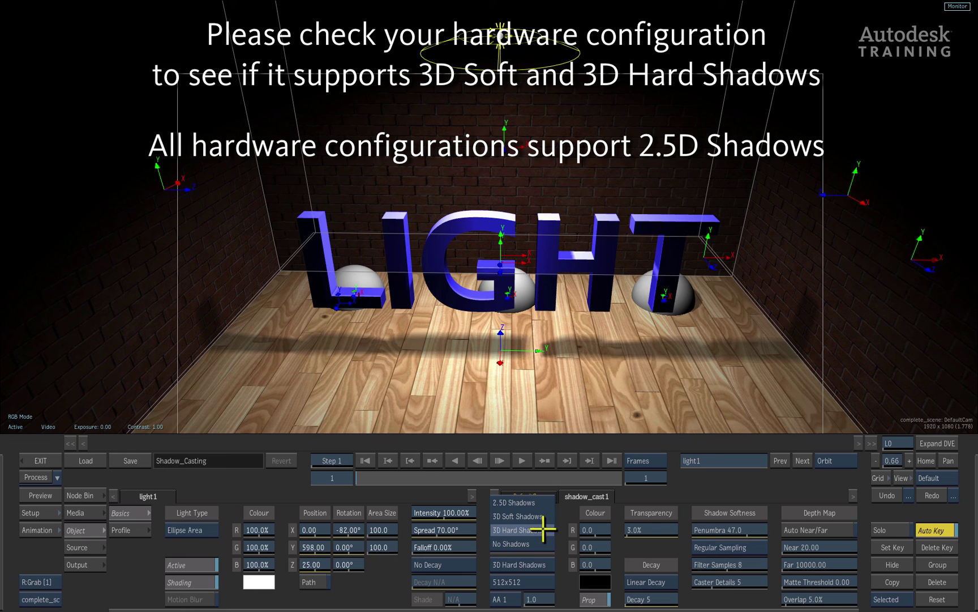
left_click(547, 530)
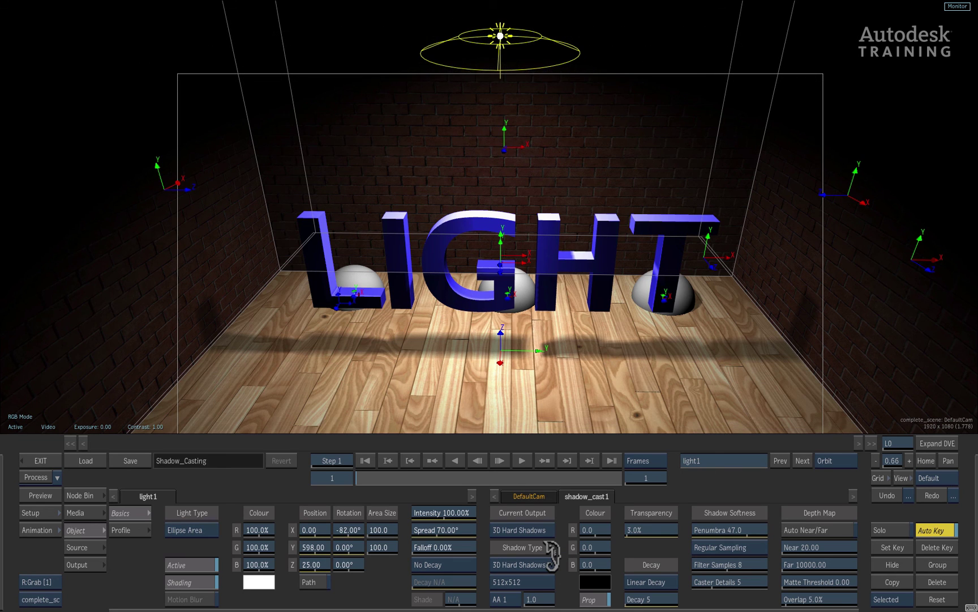
key("i")
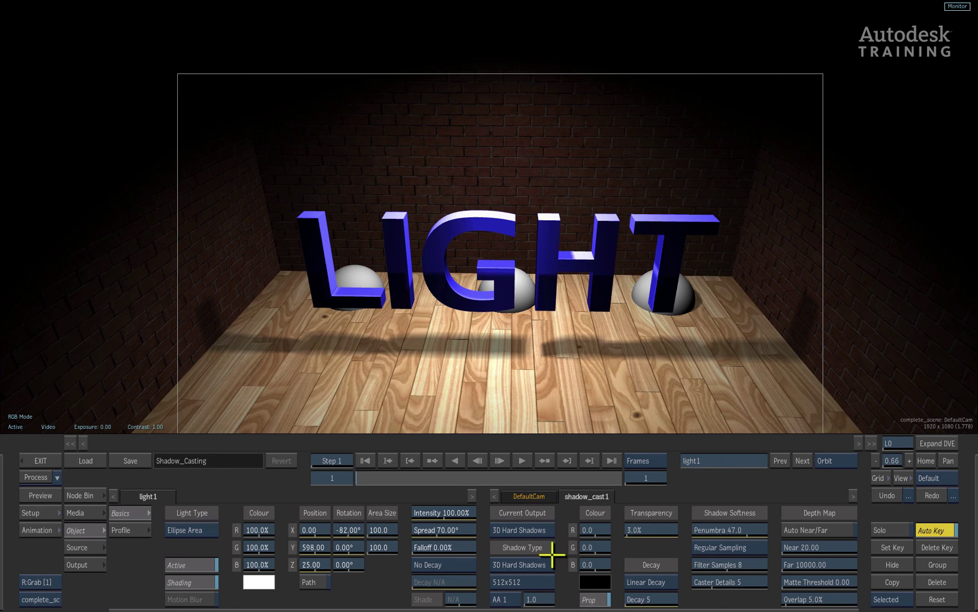